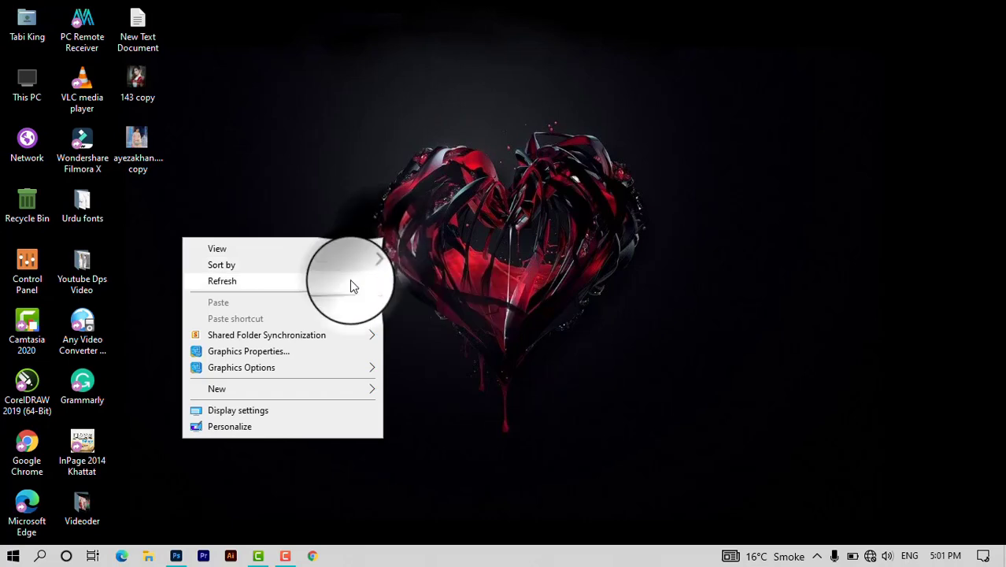
click(350, 280)
right_click(498, 208)
click(460, 251)
right_click(474, 167)
click(385, 210)
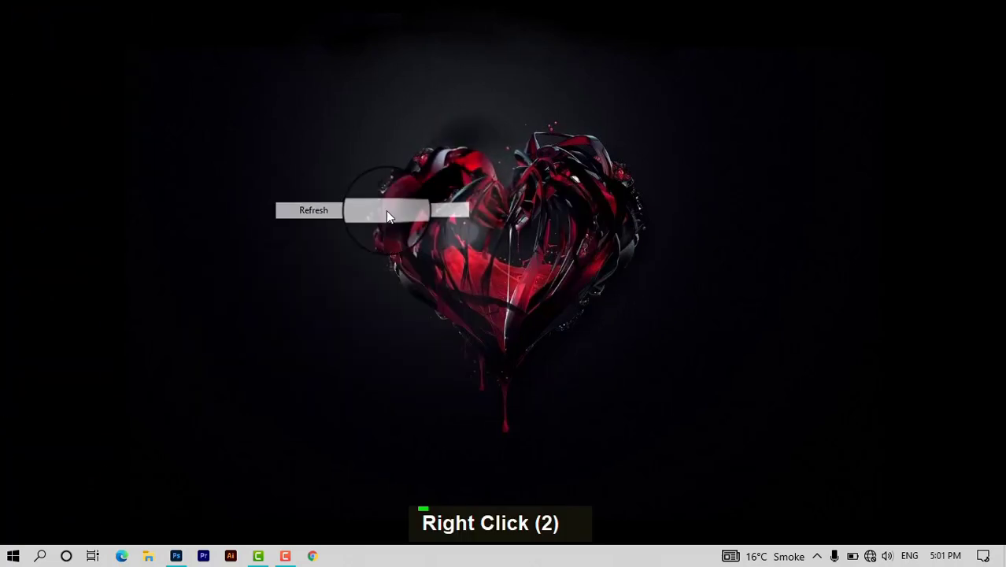
Step: View the finished portrait JPG from the desktop in the image viewer up close and as a whole, and close it
click(136, 142)
key(Return)
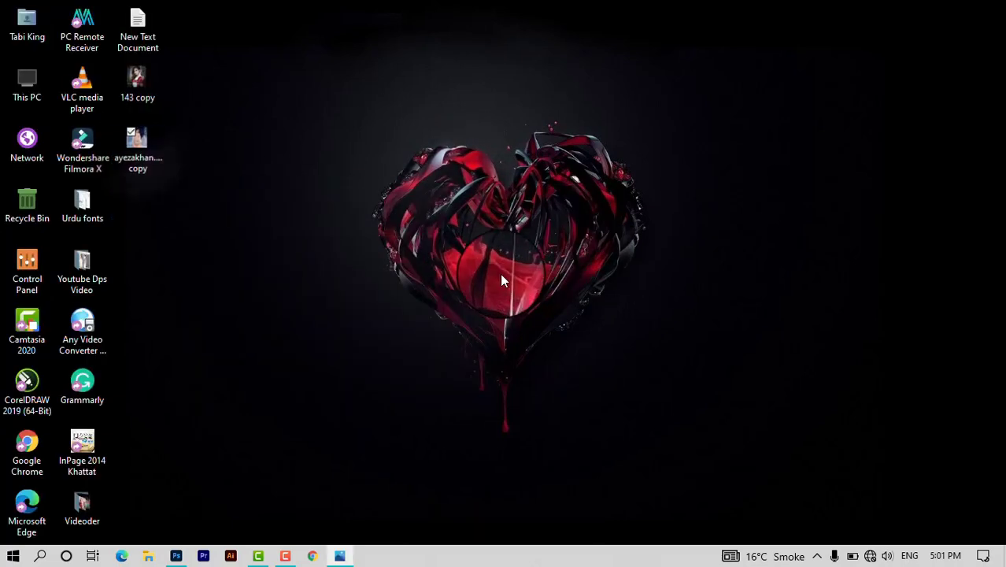
scroll(557, 289, up, 2)
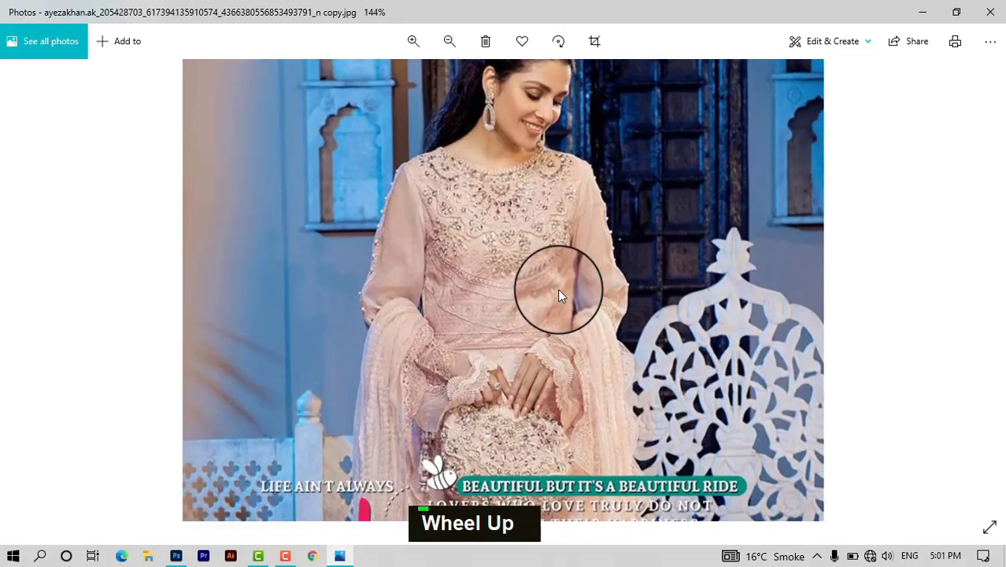
scroll(557, 290, down, 3)
scroll(558, 291, down, 1)
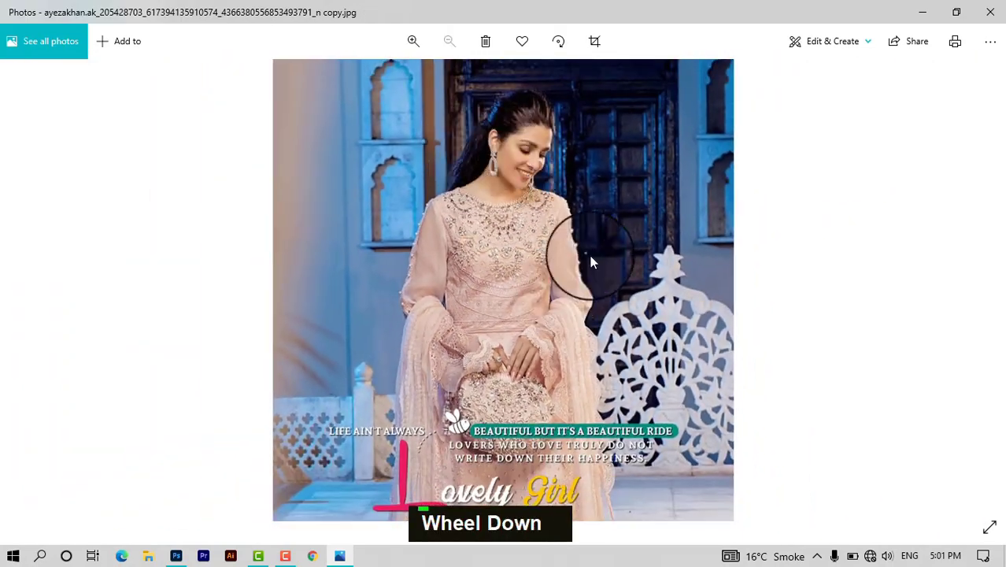
click(994, 9)
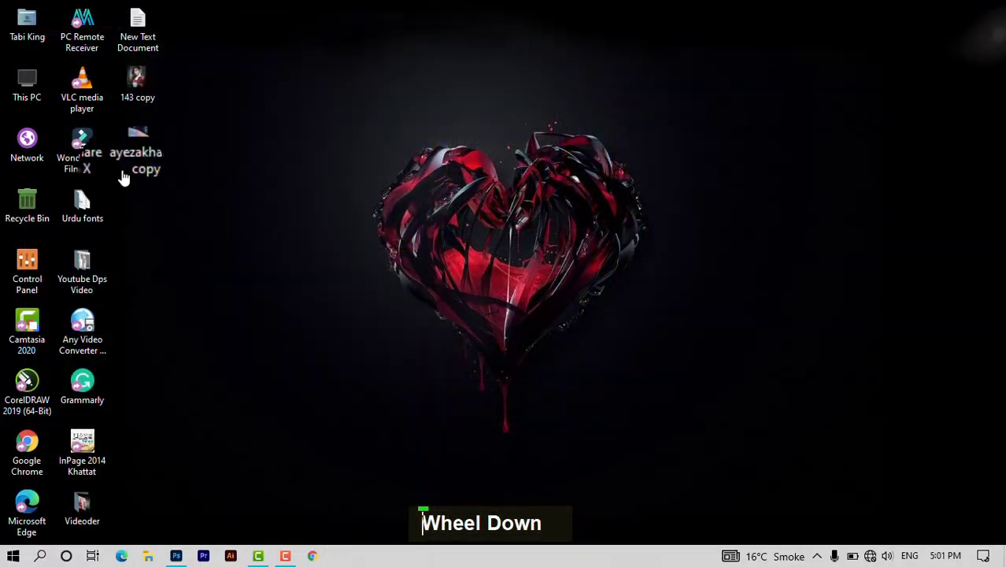
Step: Load the portrait JPG from the desktop into Photoshop and resize the image to a width of 2040 pixels
drag(136, 167, 225, 327)
drag(187, 503, 465, 312)
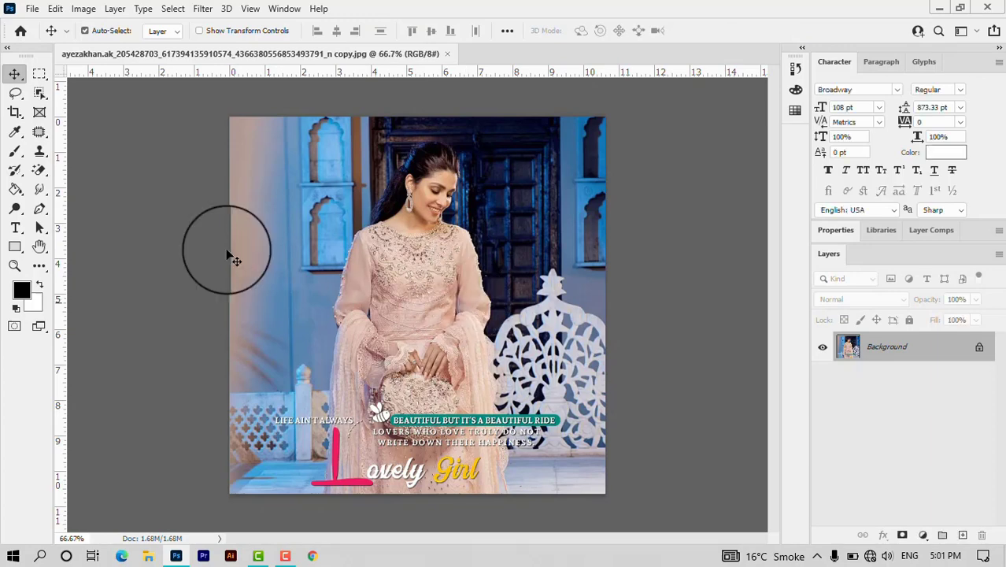
click(84, 9)
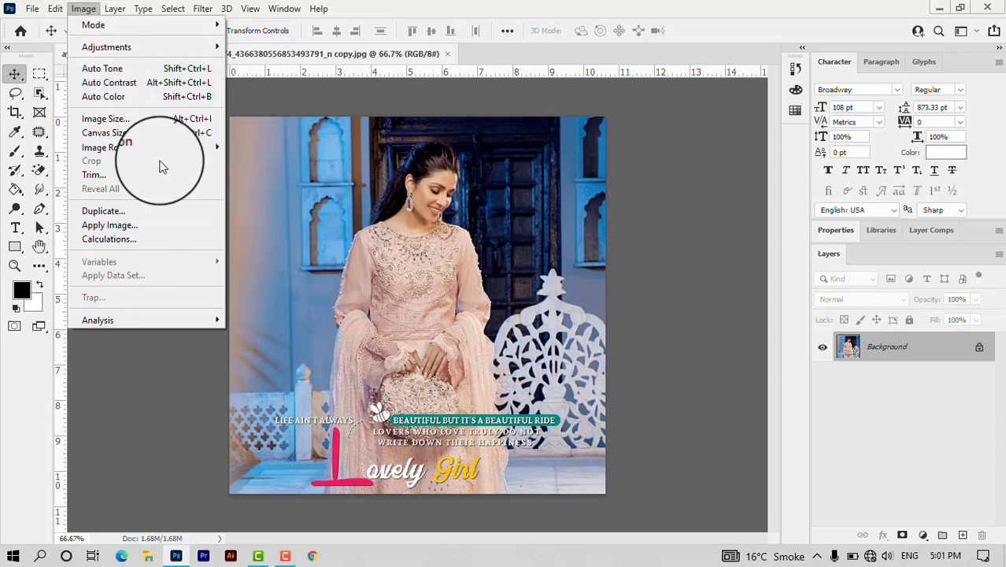
click(136, 126)
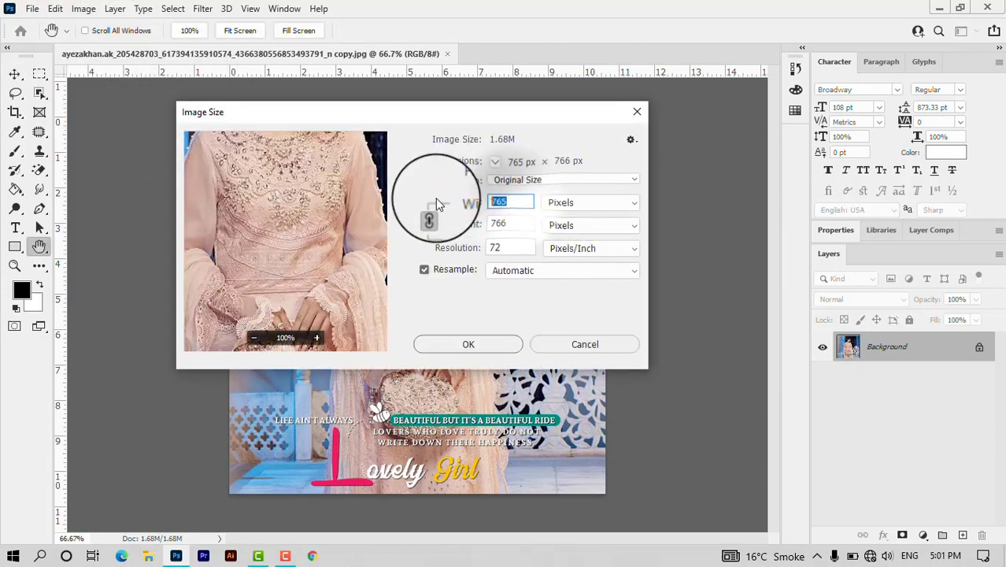
text(2040)
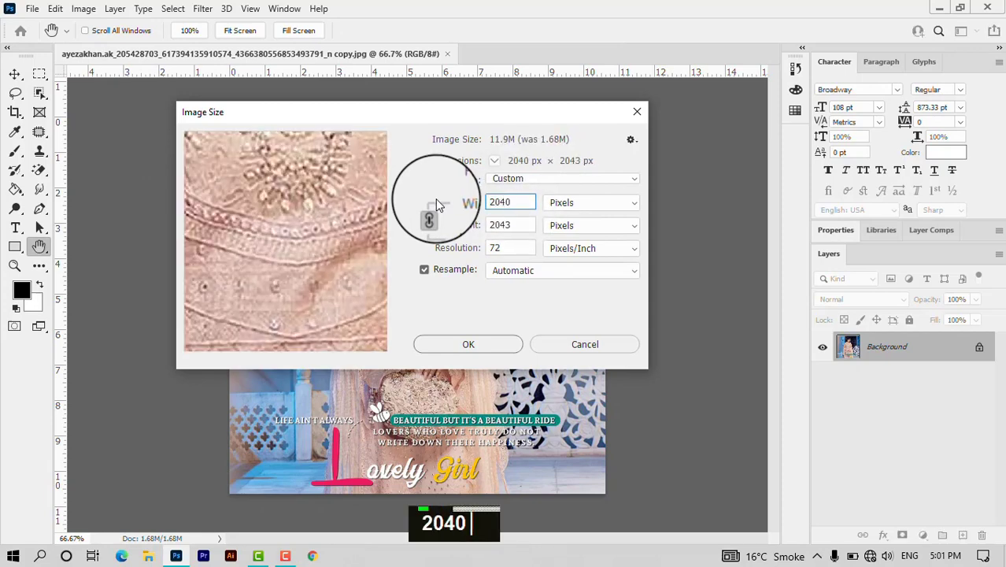
click(441, 340)
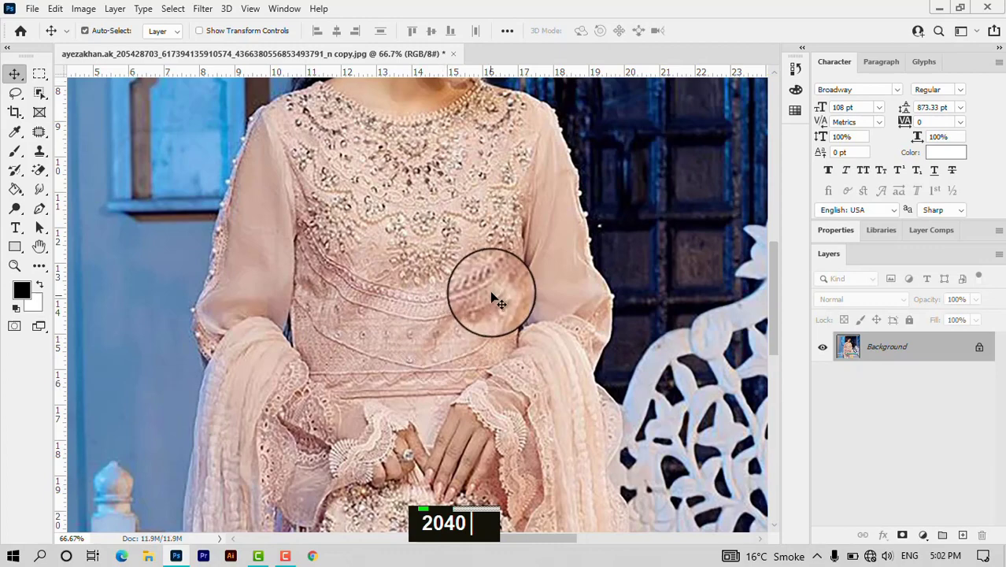
Step: Add the horizontal text "RANI" in white Broadway, 108 pt, over the lower part of the portrait
alt+scroll(492, 298, down, 6)
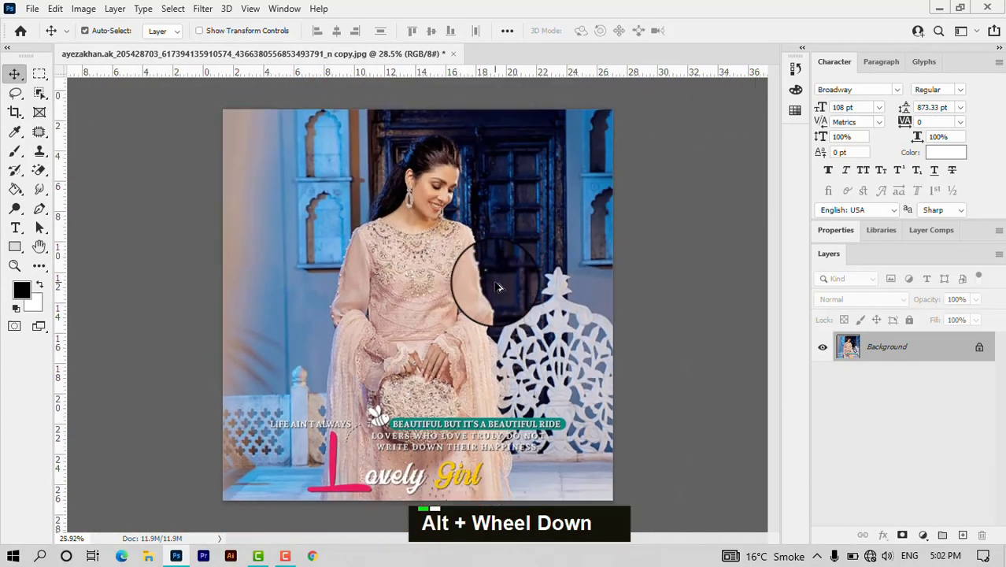
alt+scroll(497, 286, down, 1)
alt+scroll(484, 291, up, 2)
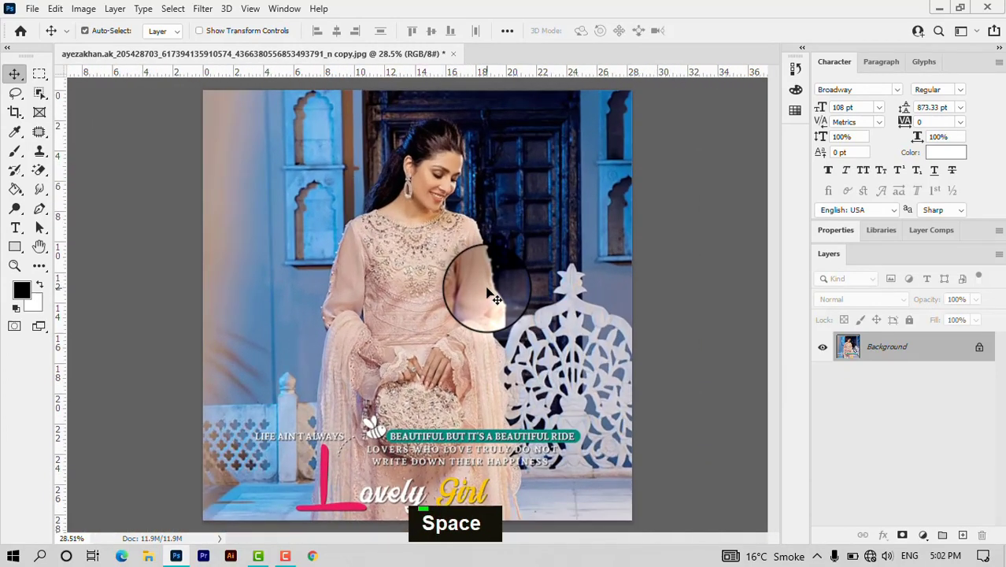
key(space)
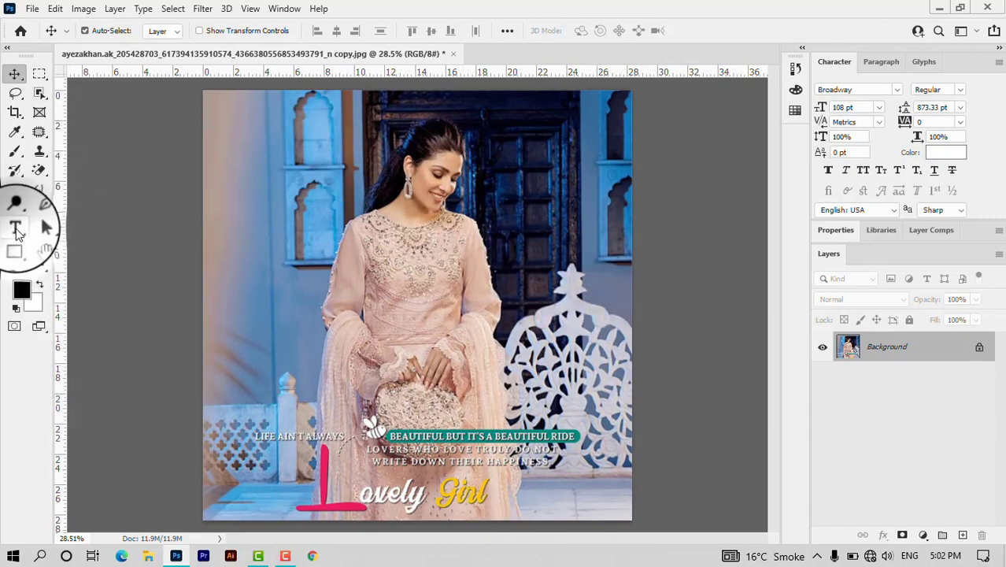
click(18, 228)
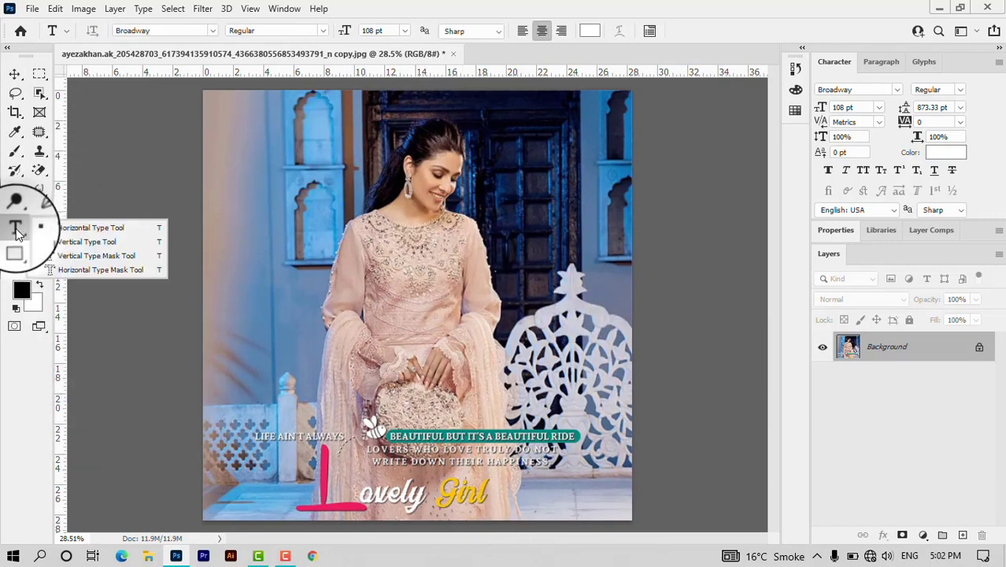
click(97, 227)
click(454, 363)
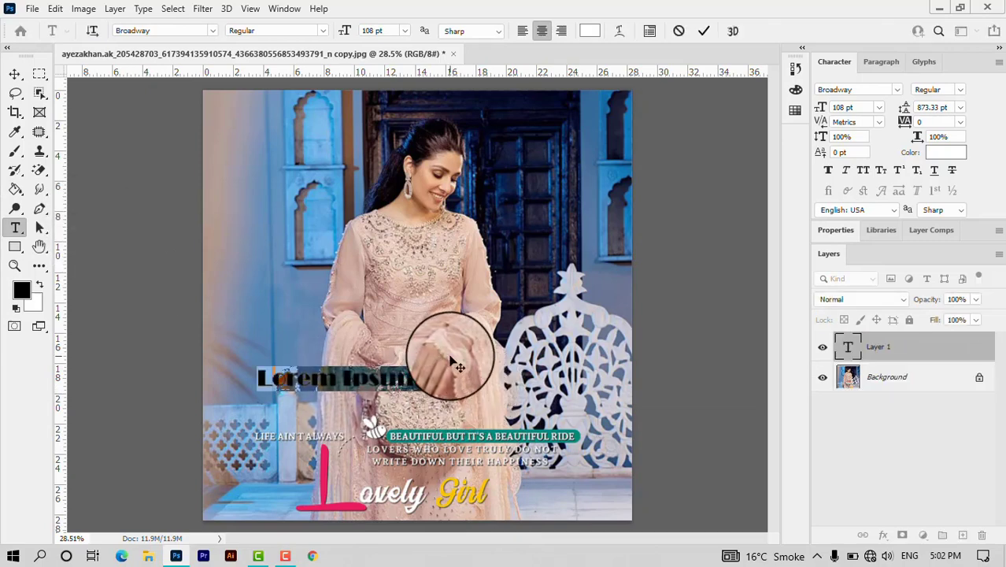
text(RANI)
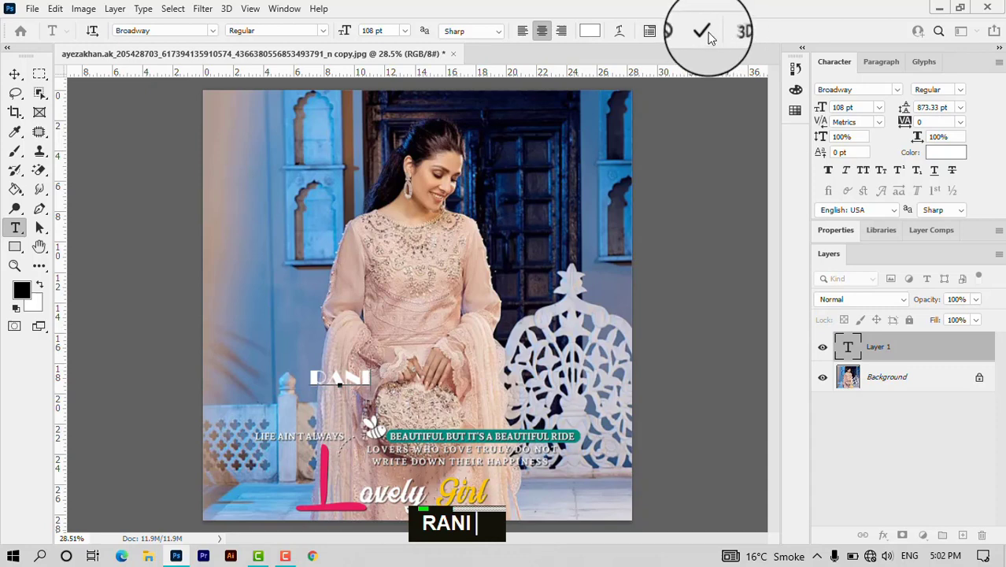
click(708, 35)
click(824, 92)
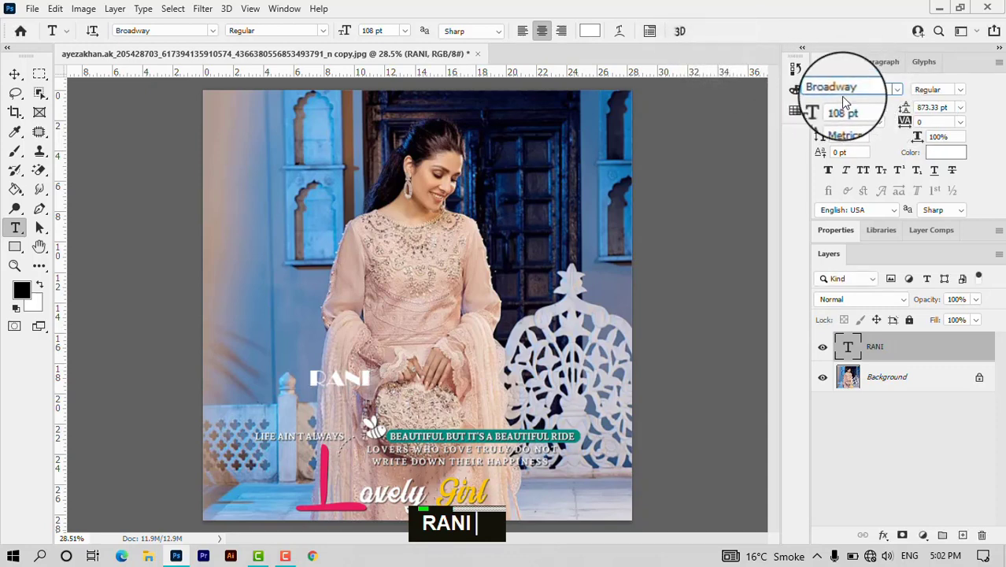
Step: Scale the RANI text to about 454% width and 490% height and centre it horizontally above the existing caption
click(16, 75)
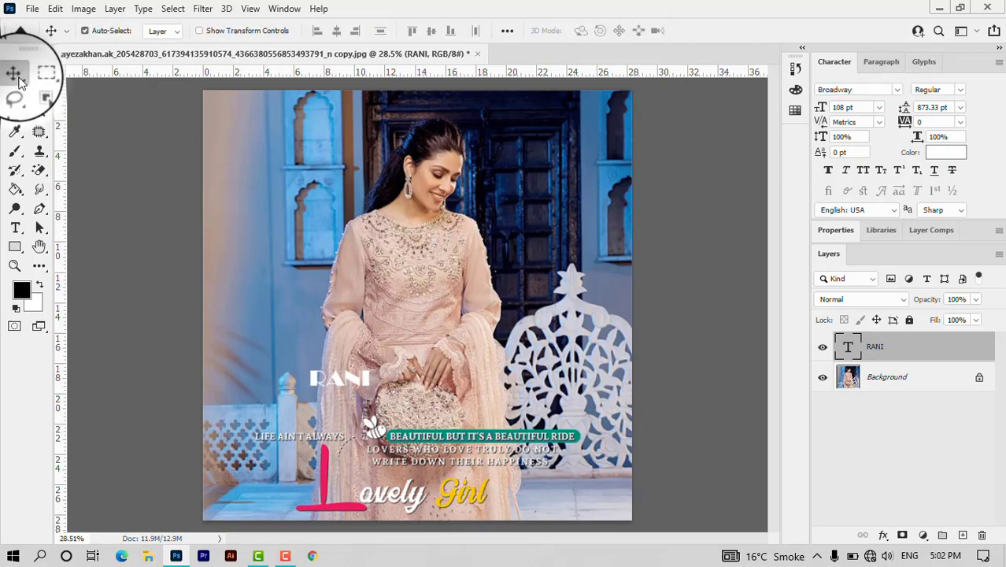
key(ctrl+t)
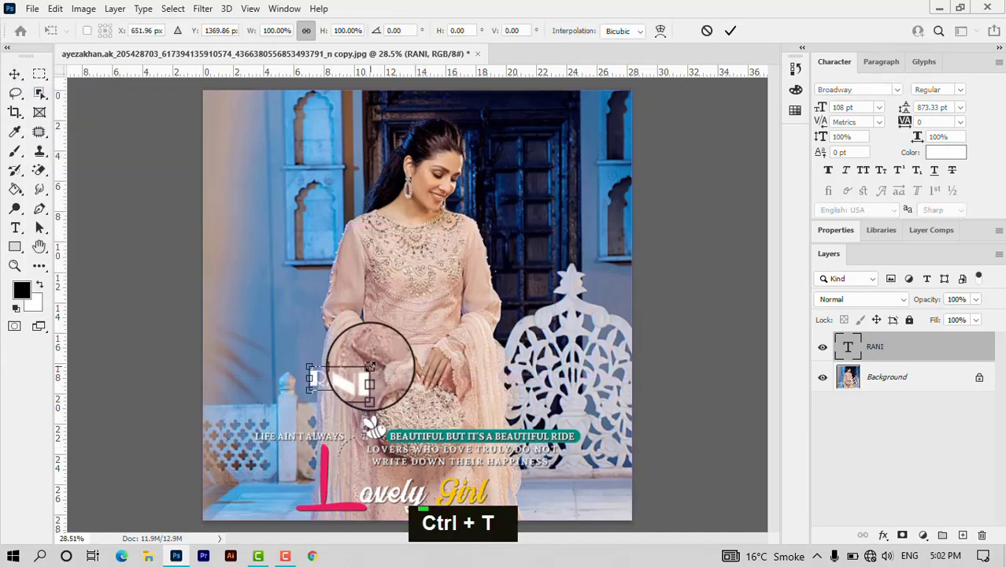
drag(370, 366, 478, 323)
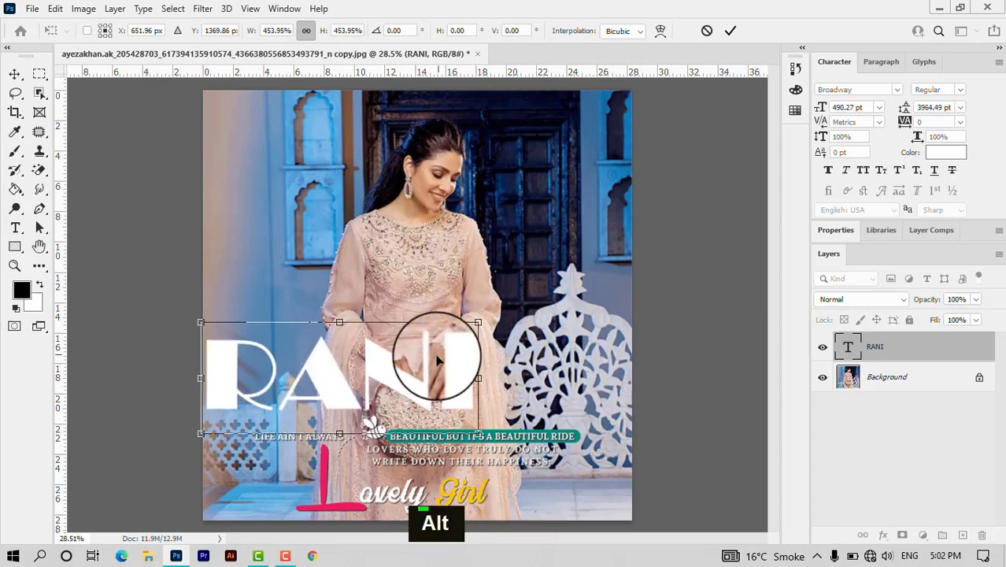
drag(410, 382, 497, 384)
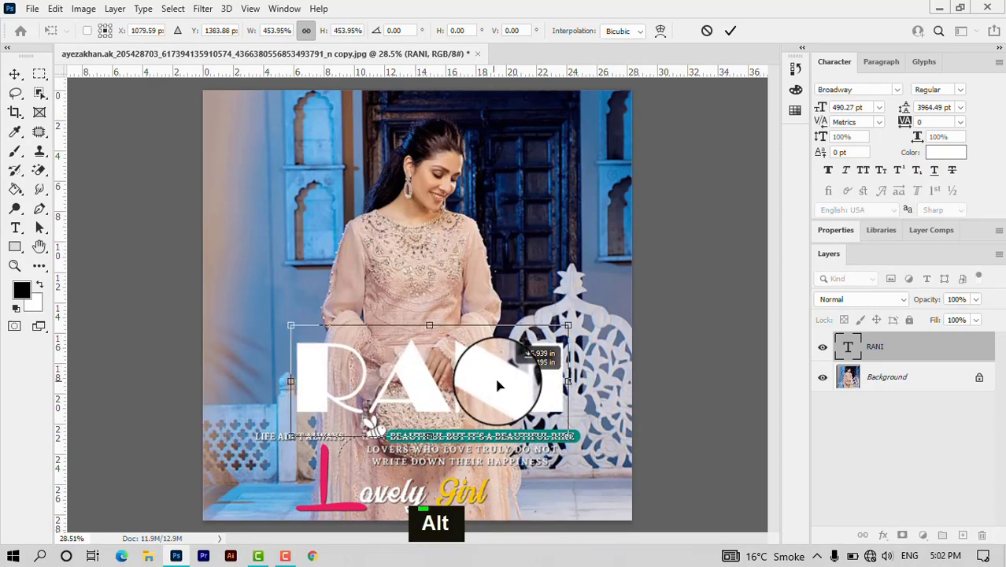
drag(430, 325, 430, 317)
drag(475, 373, 462, 373)
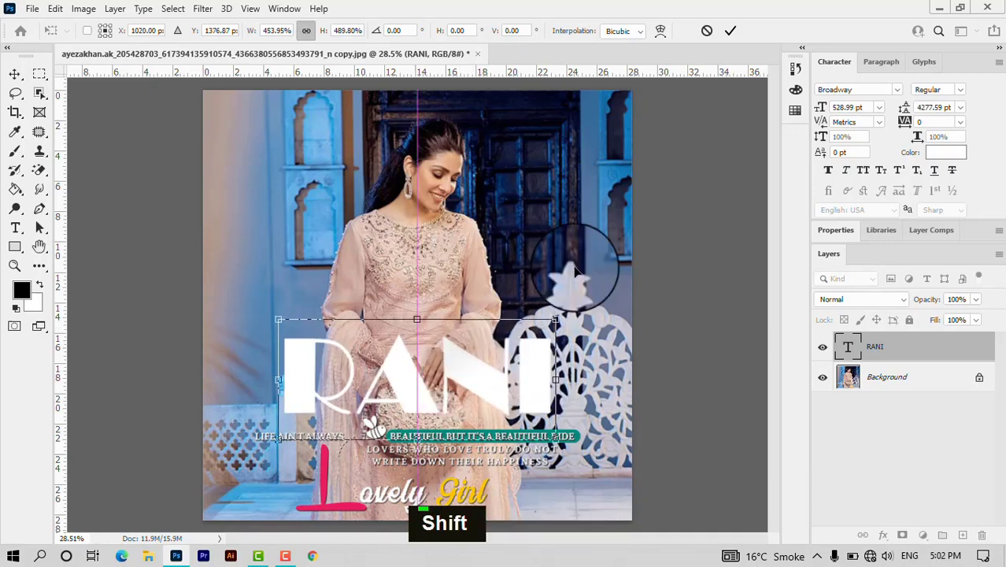
click(731, 31)
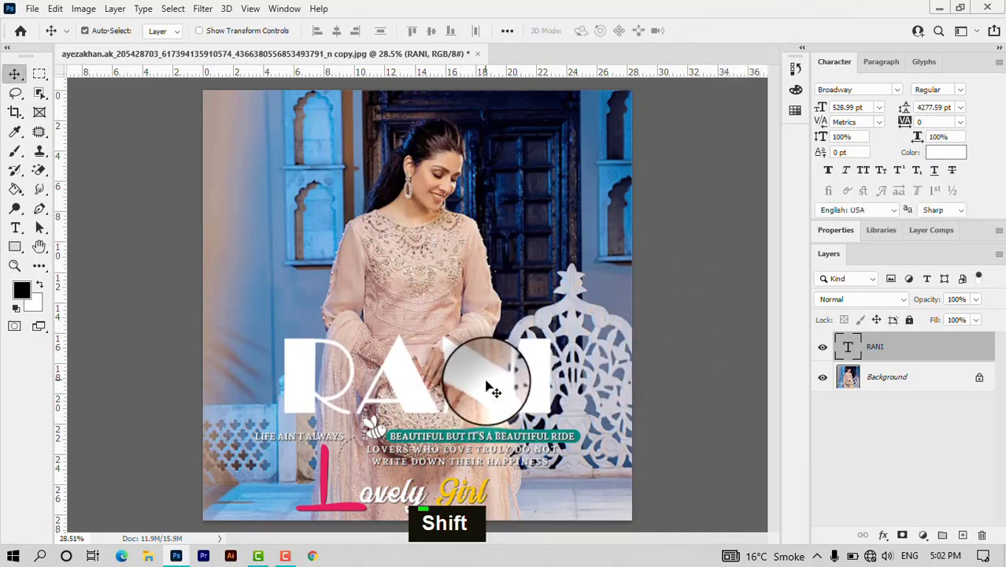
Step: Set the fill opacity of the RANI text layer to 0% in its blending options
right_click(915, 353)
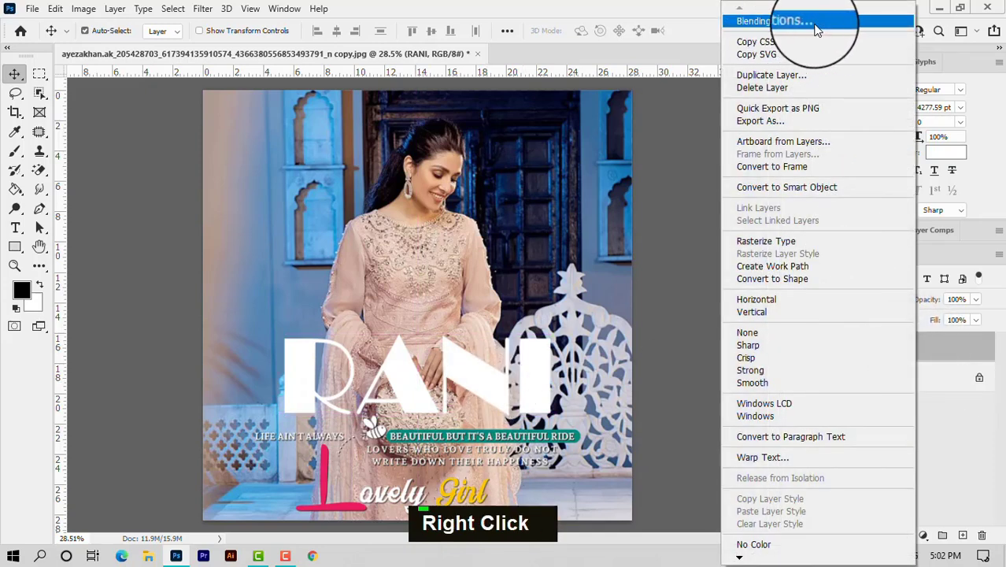
click(819, 24)
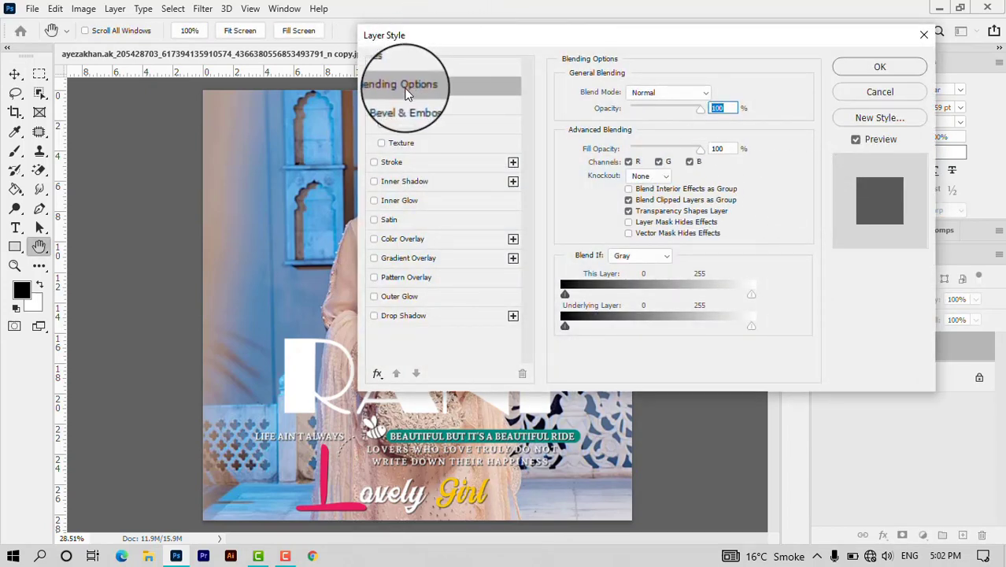
click(720, 149)
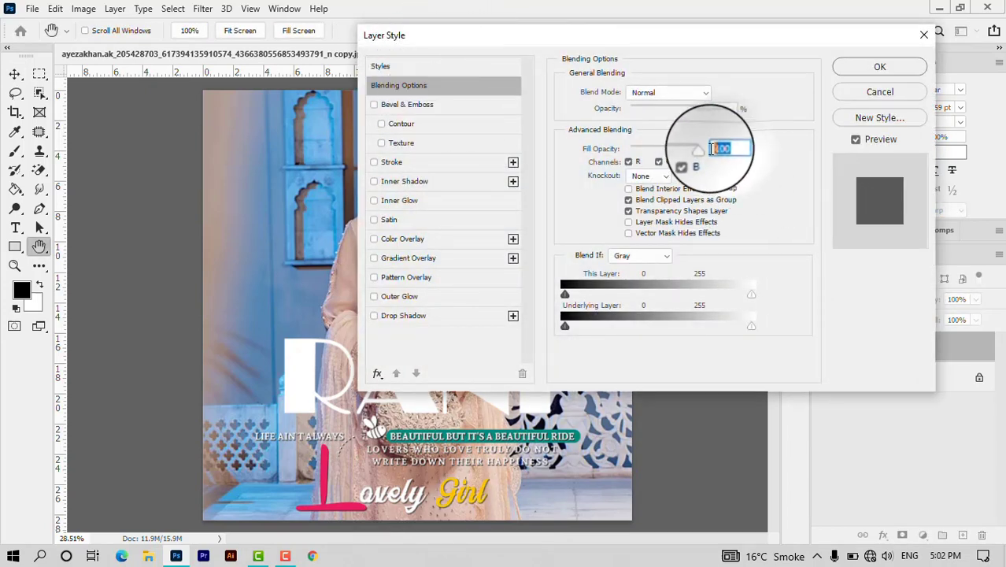
text(0)
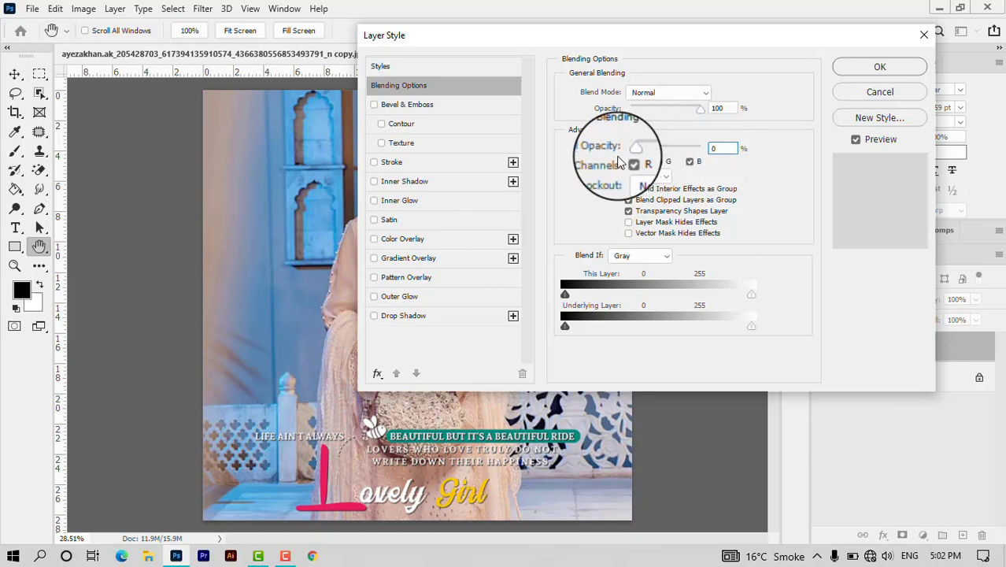
Step: Add a Stroke effect to the RANI text with 2 px size, Inside position, Normal blend mode and 100% opacity
drag(561, 45, 748, 43)
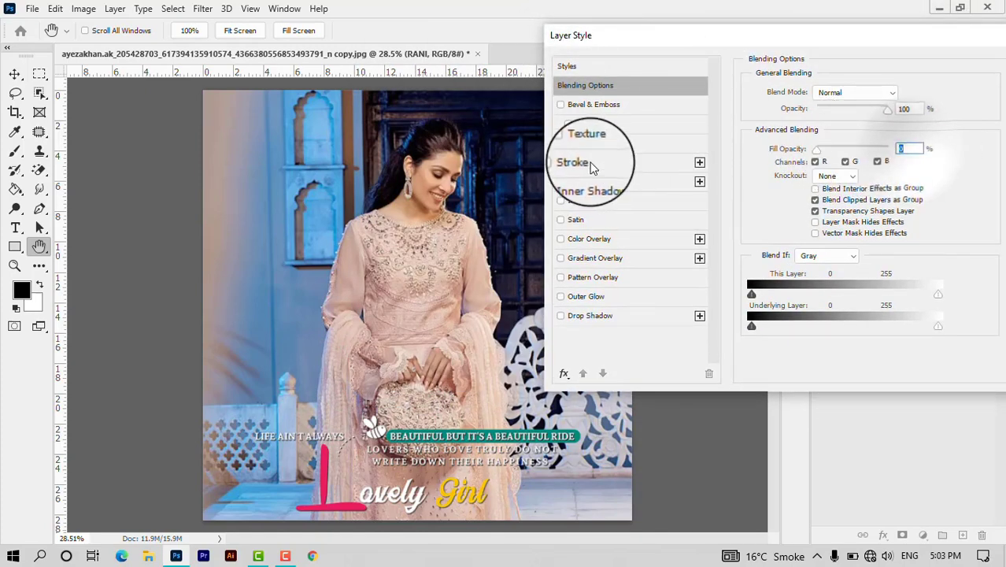
click(622, 163)
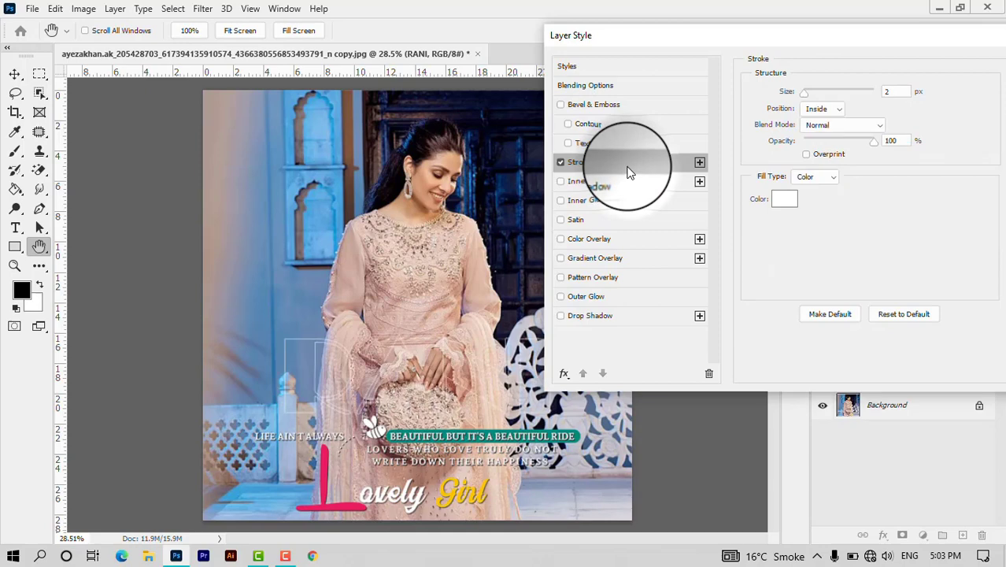
double_click(893, 91)
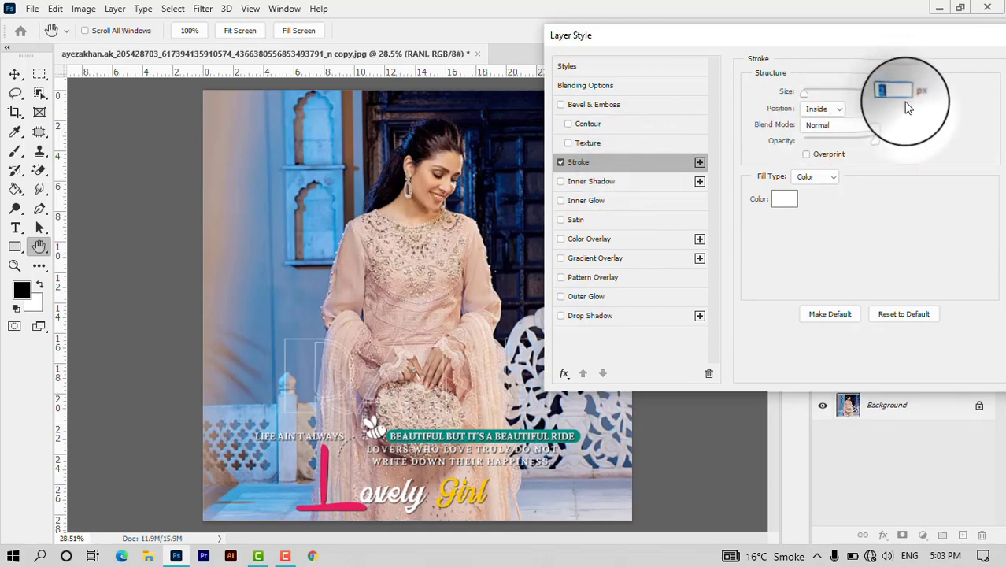
key(BackSpace)
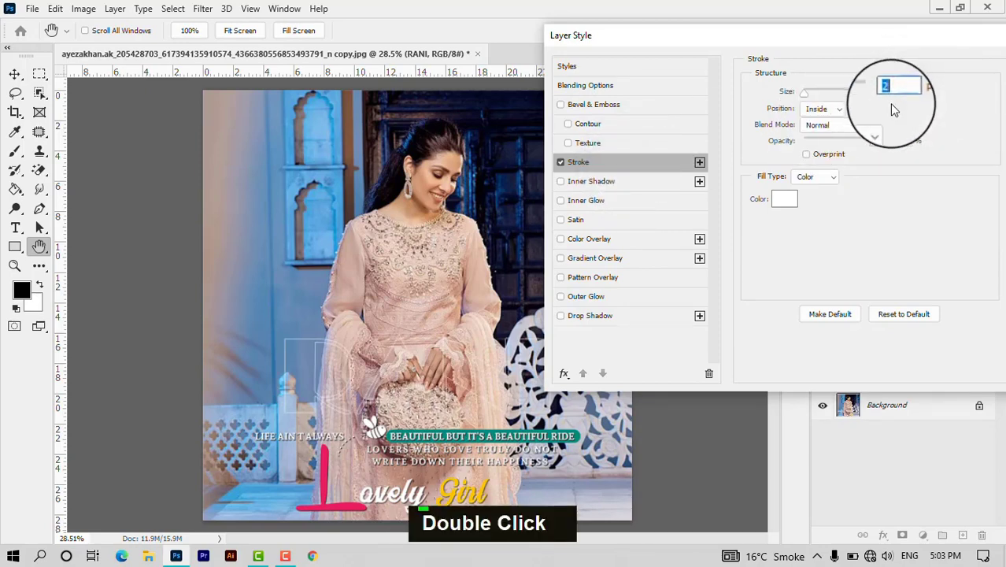
click(837, 109)
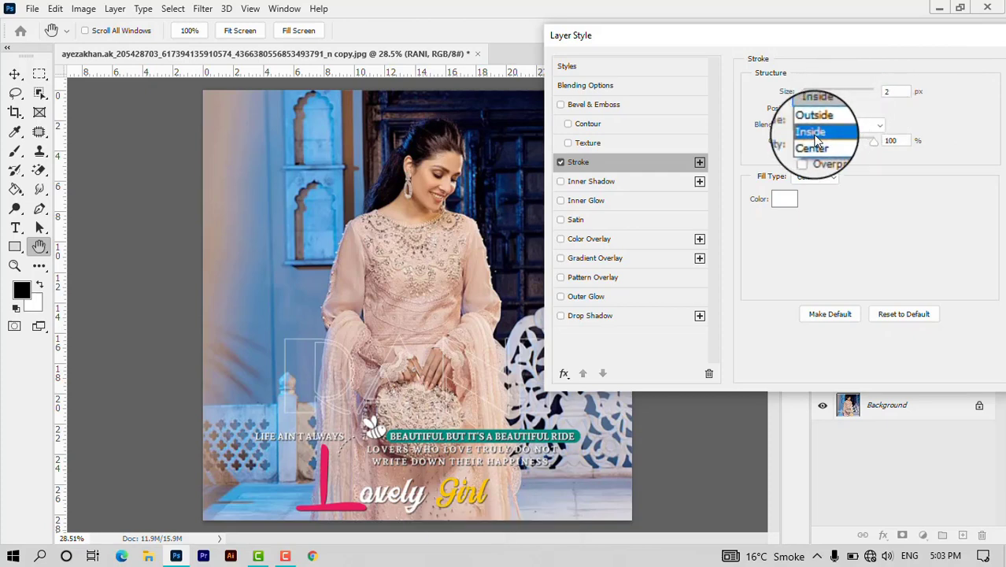
click(826, 134)
click(834, 128)
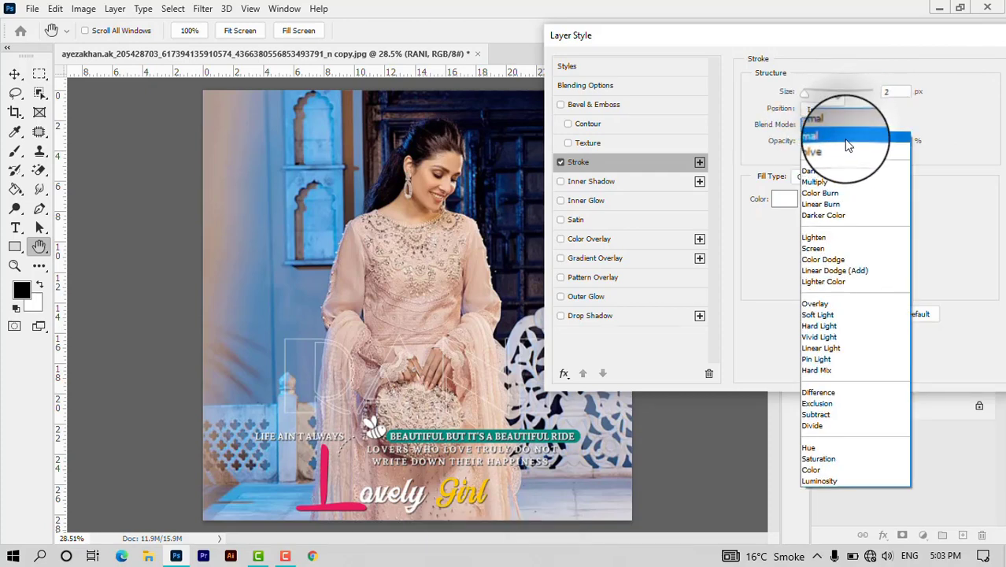
click(846, 140)
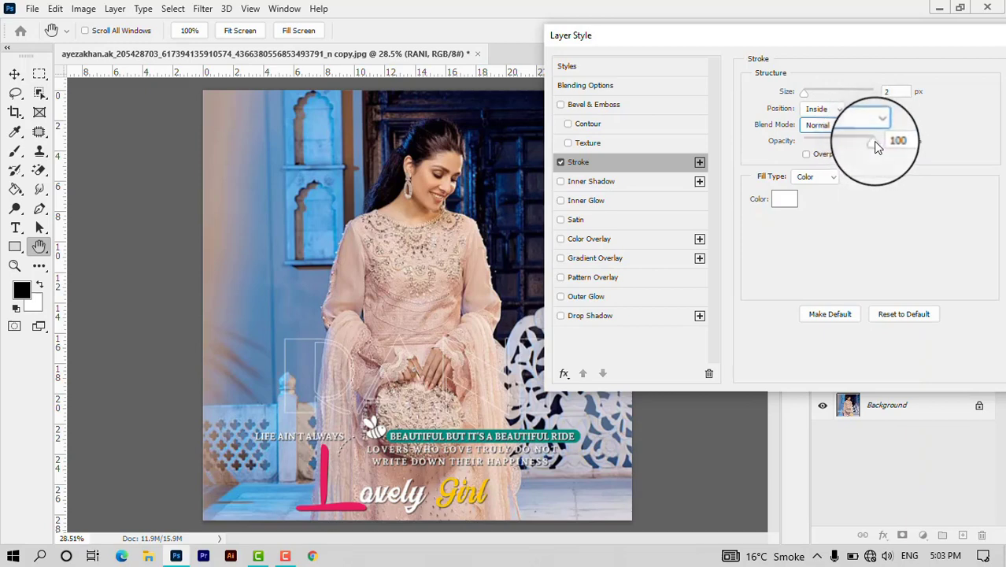
double_click(905, 141)
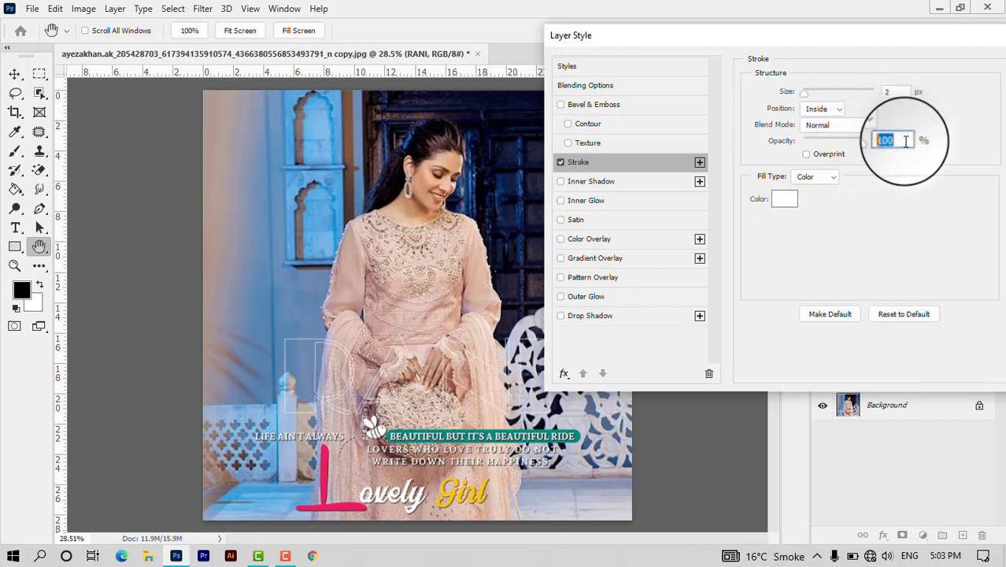
Step: Set the stroke's fill type to Color and its colour to white, ffffff
click(831, 180)
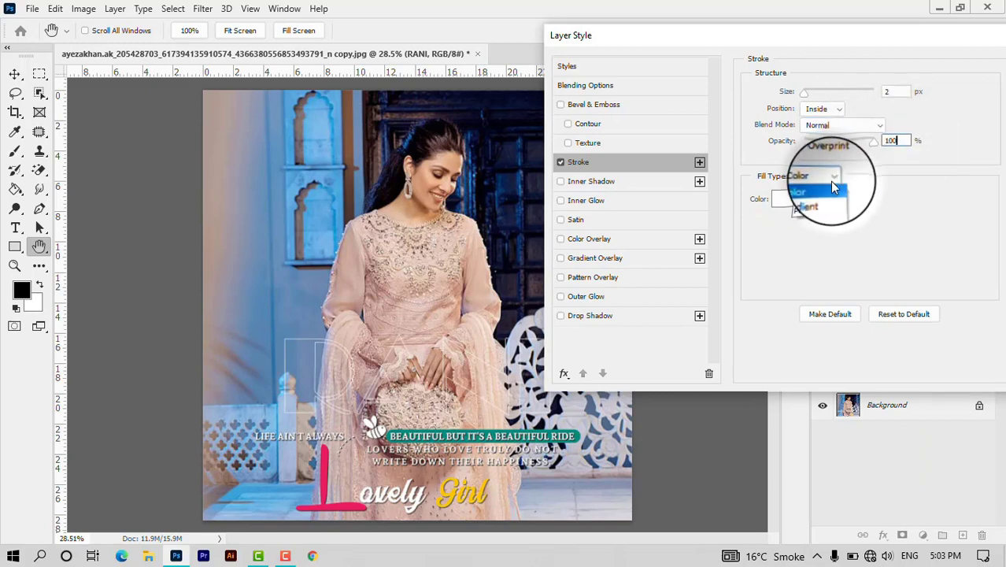
click(812, 190)
click(781, 200)
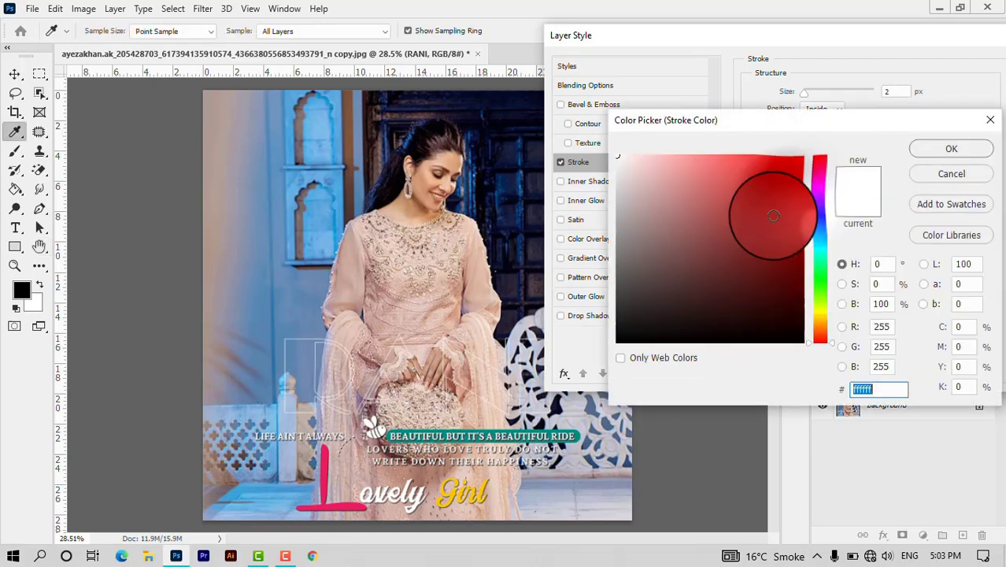
drag(623, 163, 610, 162)
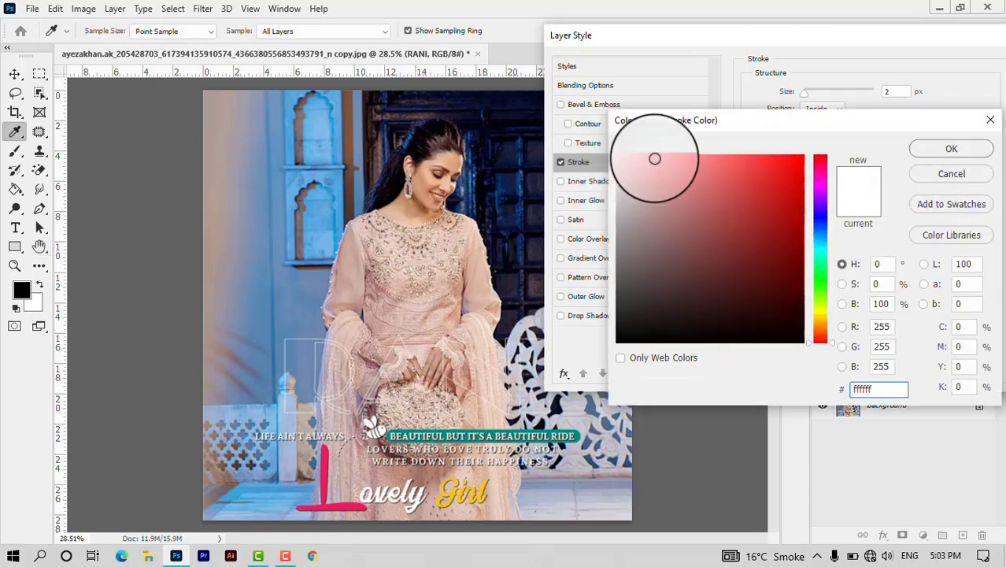
double_click(885, 391)
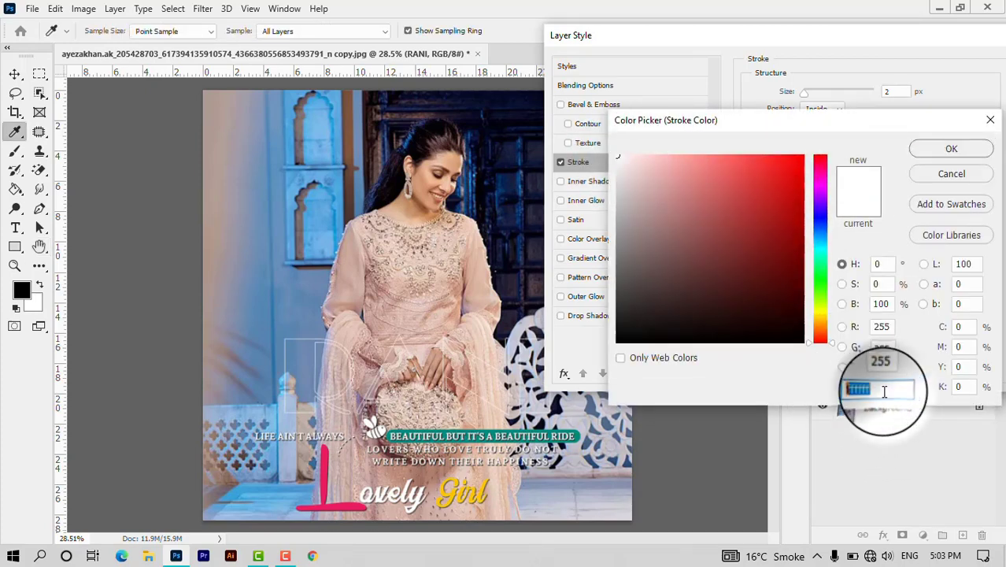
click(951, 149)
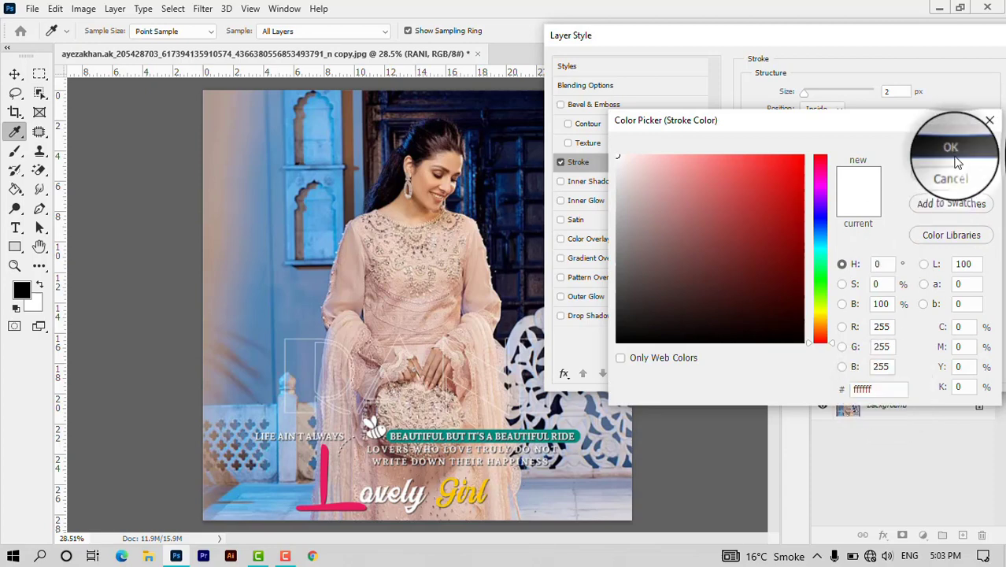
Step: Add a white Inner Glow to the RANI text with Screen blend mode, 40% opacity and 2% noise
click(589, 201)
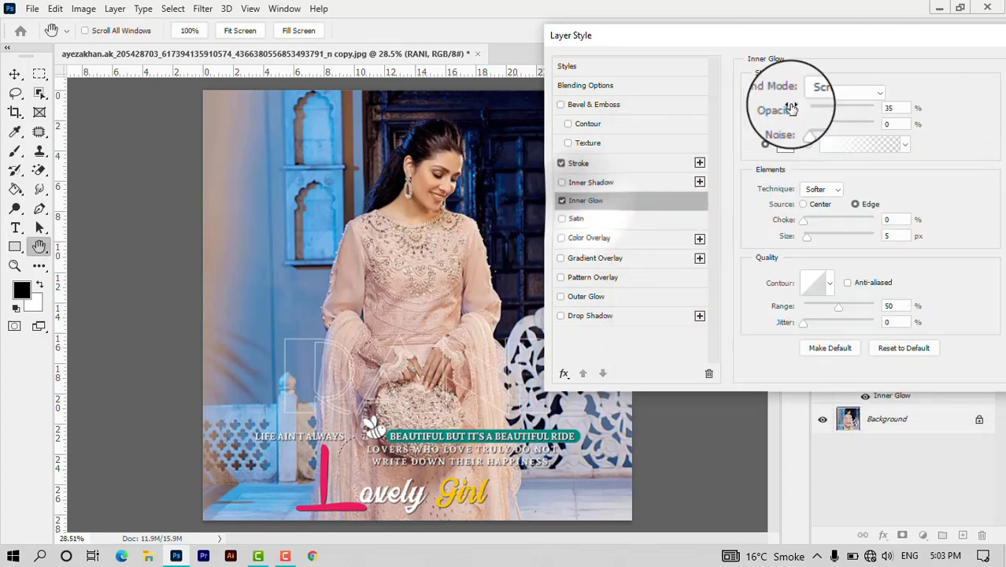
click(851, 94)
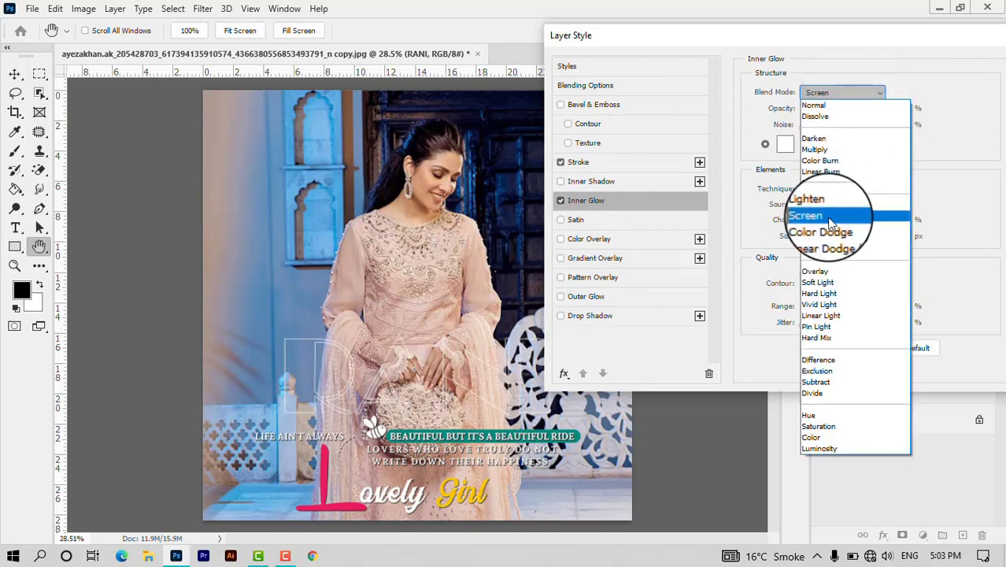
click(838, 214)
double_click(888, 108)
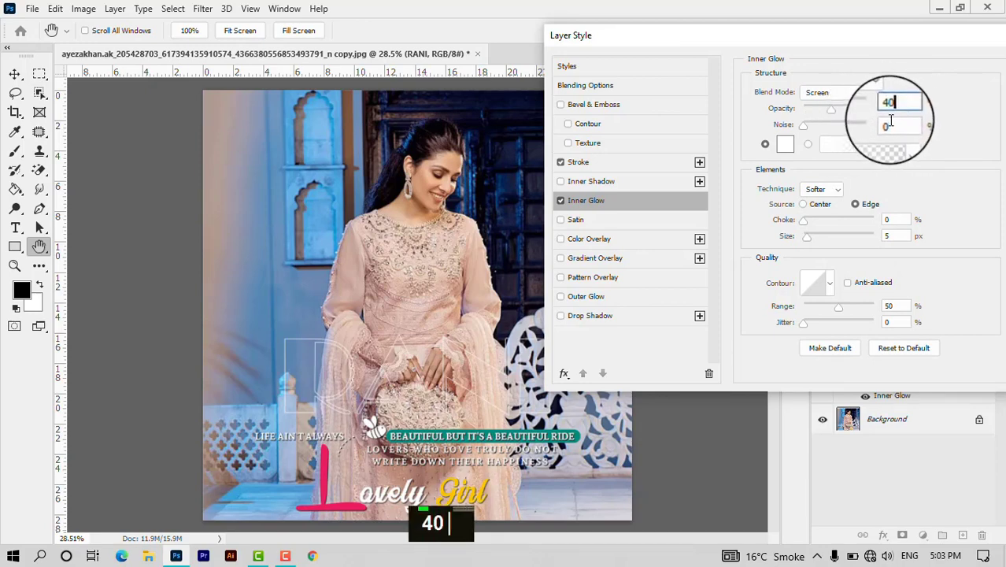
key(Tab)
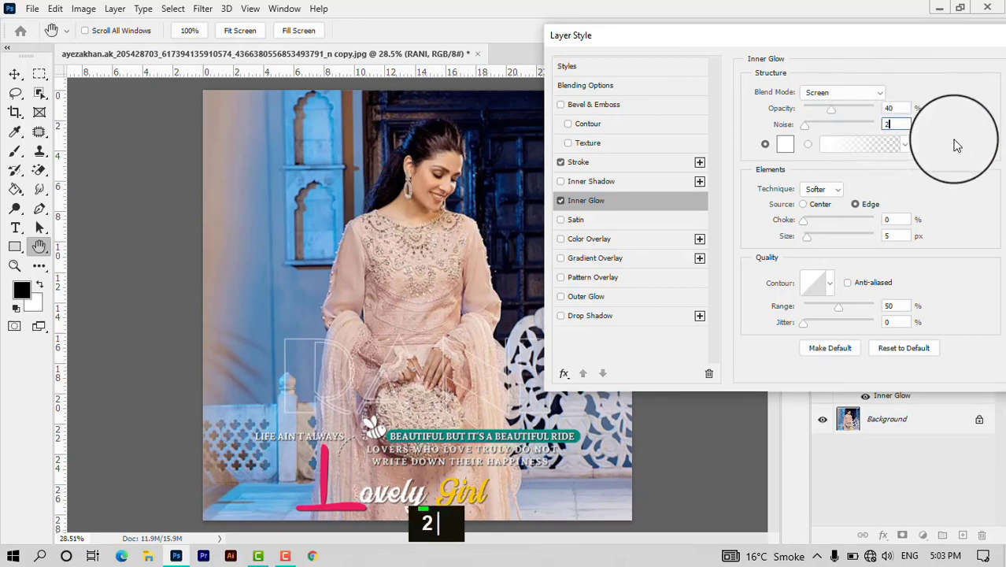
click(785, 144)
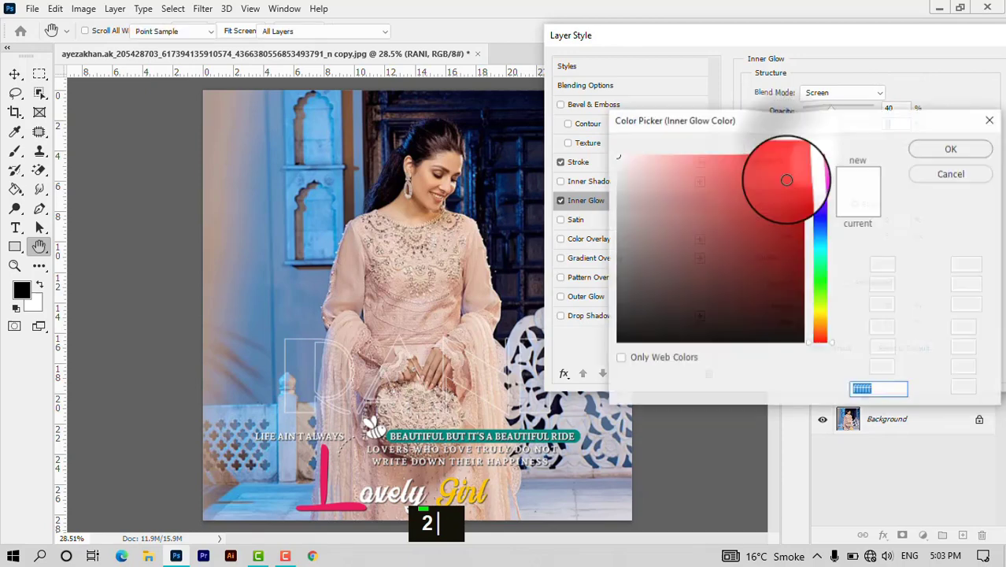
click(951, 148)
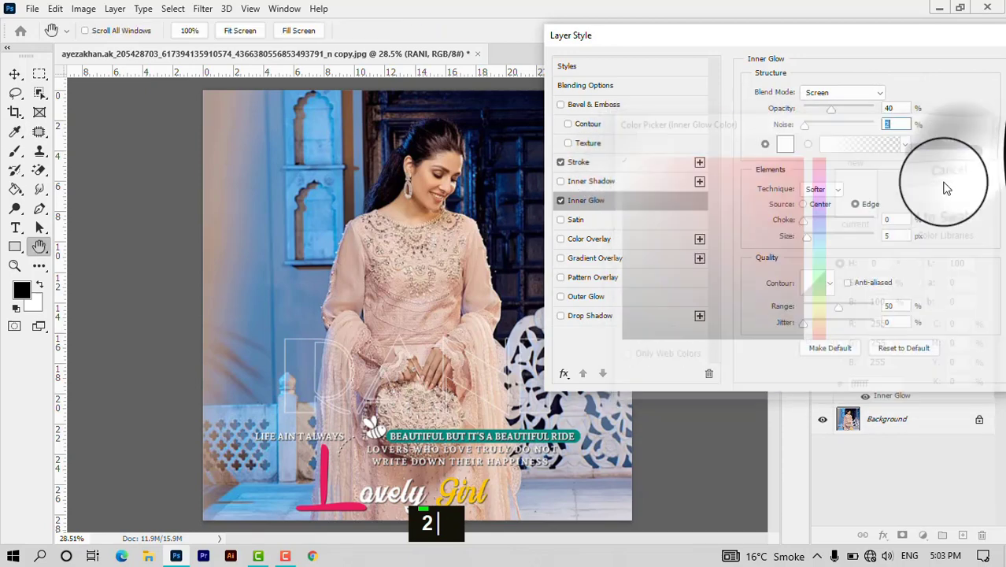
Step: Set the inner glow's technique to Softer, source to Edge, choke to 2% and size to 5 px
click(822, 189)
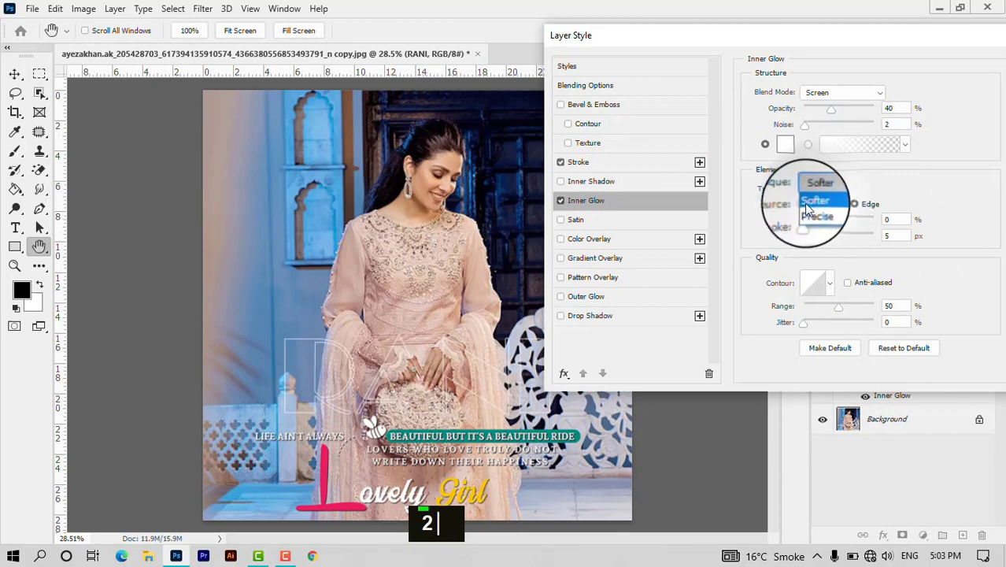
click(821, 205)
click(855, 204)
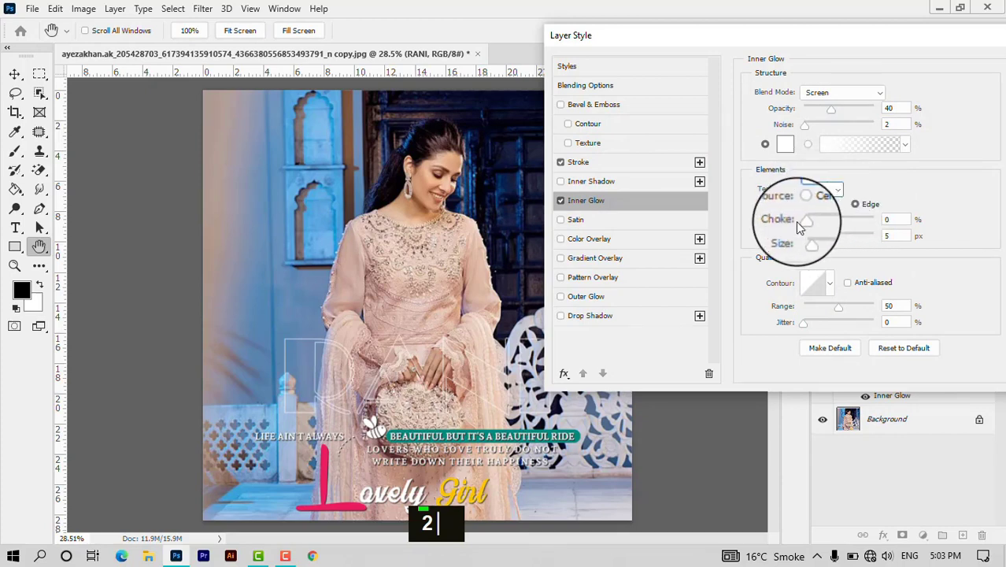
click(894, 219)
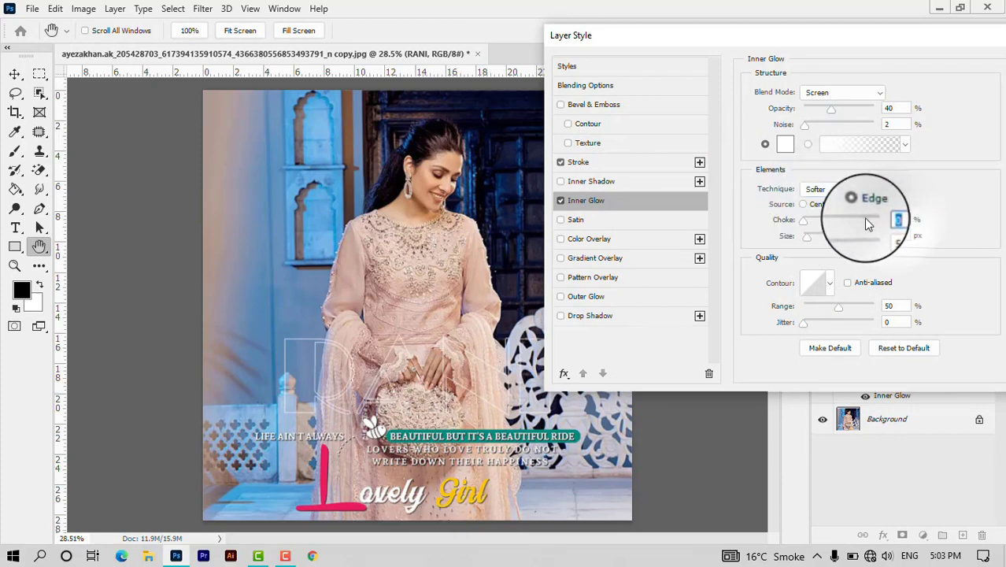
drag(894, 236, 871, 236)
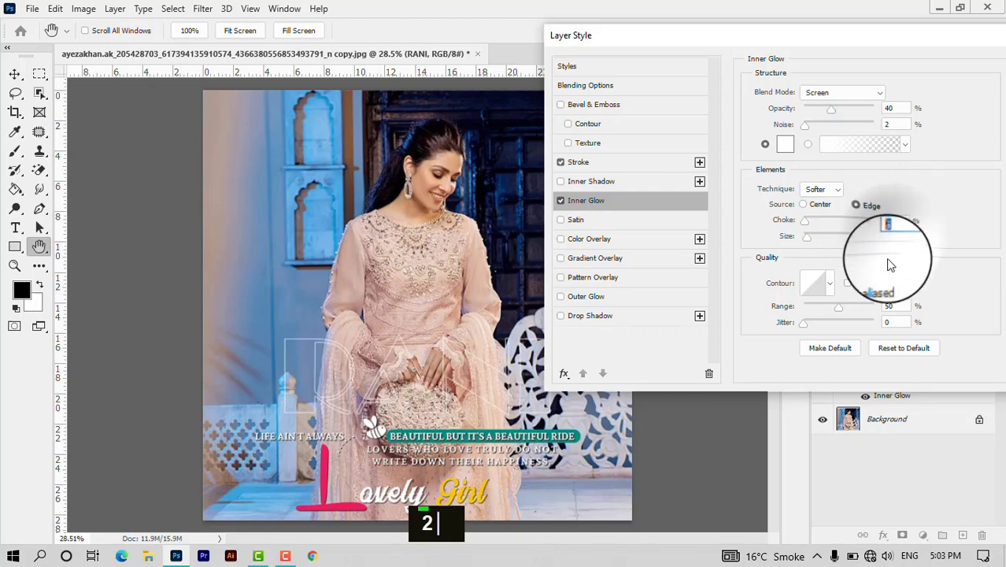
text(5)
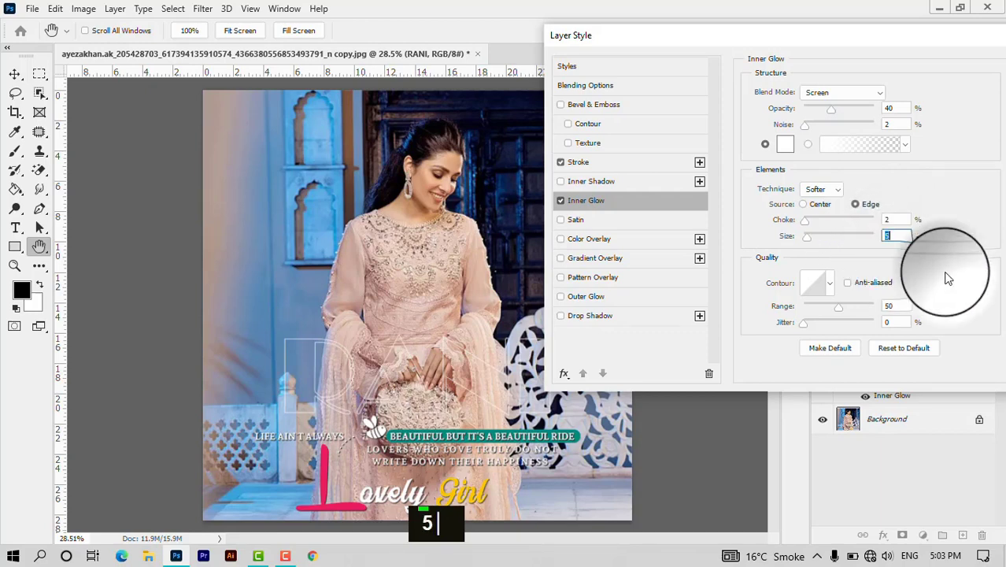
Step: Set the inner glow's quality to the straight diagonal contour, 50% range and 0% jitter
click(828, 283)
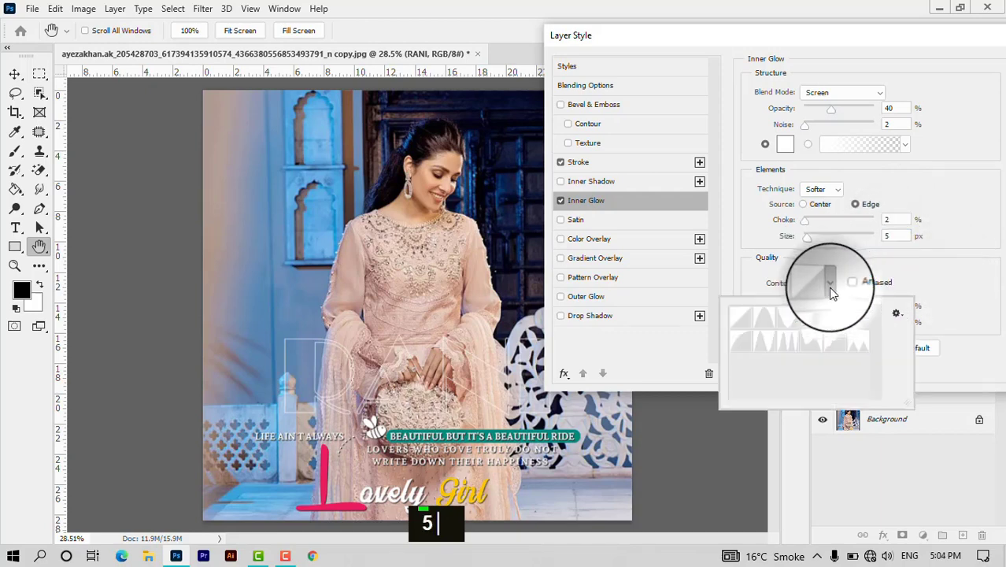
double_click(740, 330)
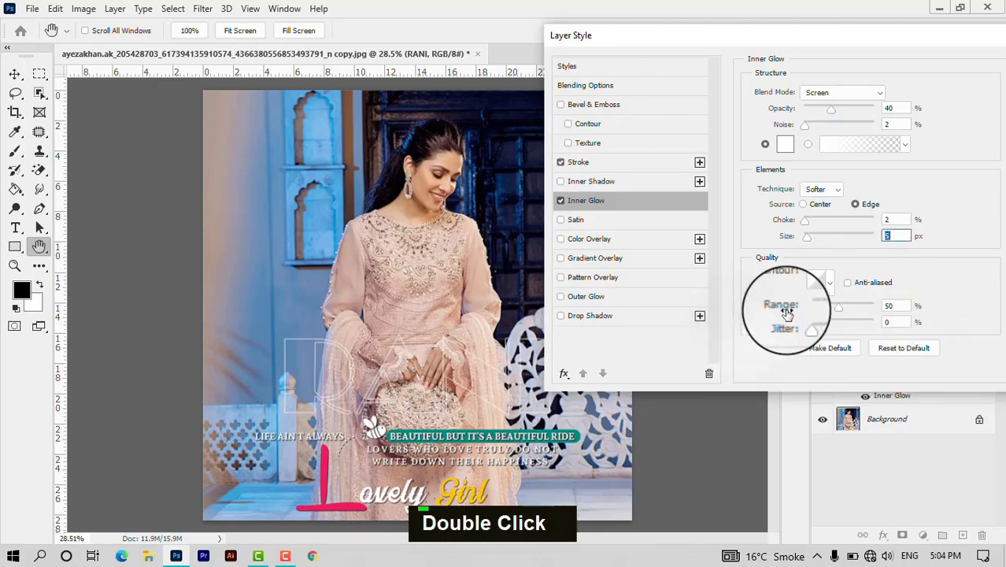
double_click(894, 306)
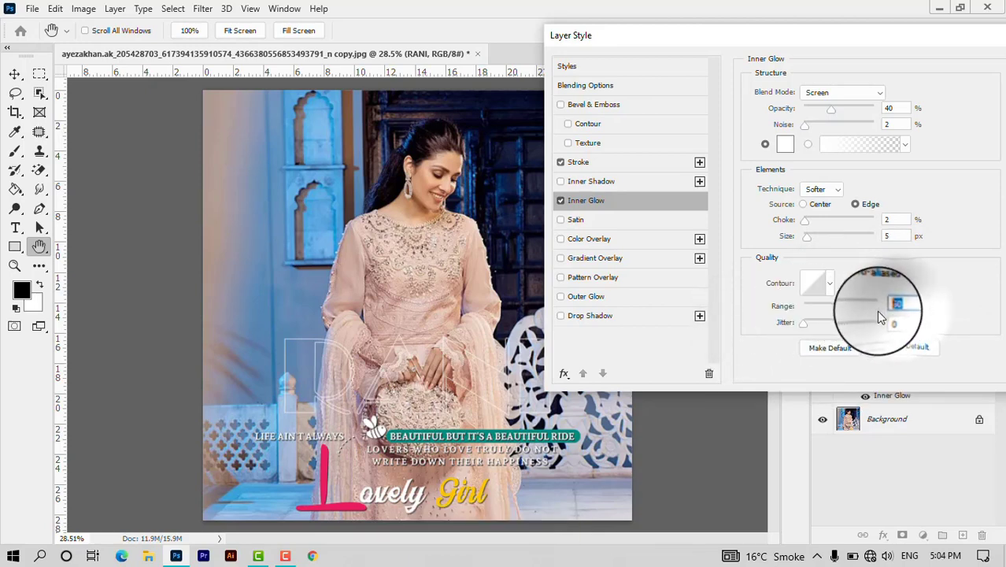
drag(903, 323, 869, 326)
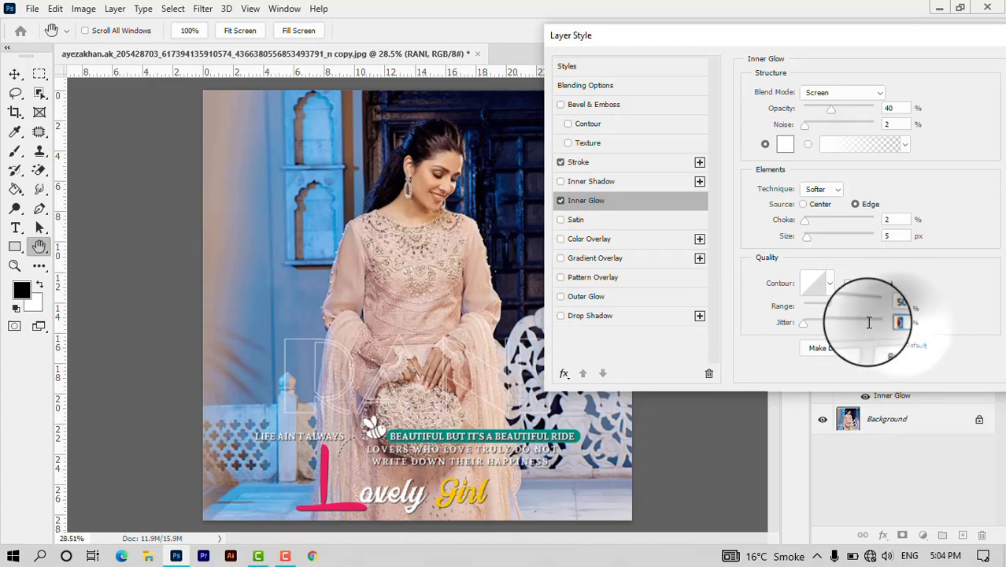
Step: Add a Gradient Overlay to the RANI text with Overlay blend mode and 100% opacity
click(587, 258)
click(830, 93)
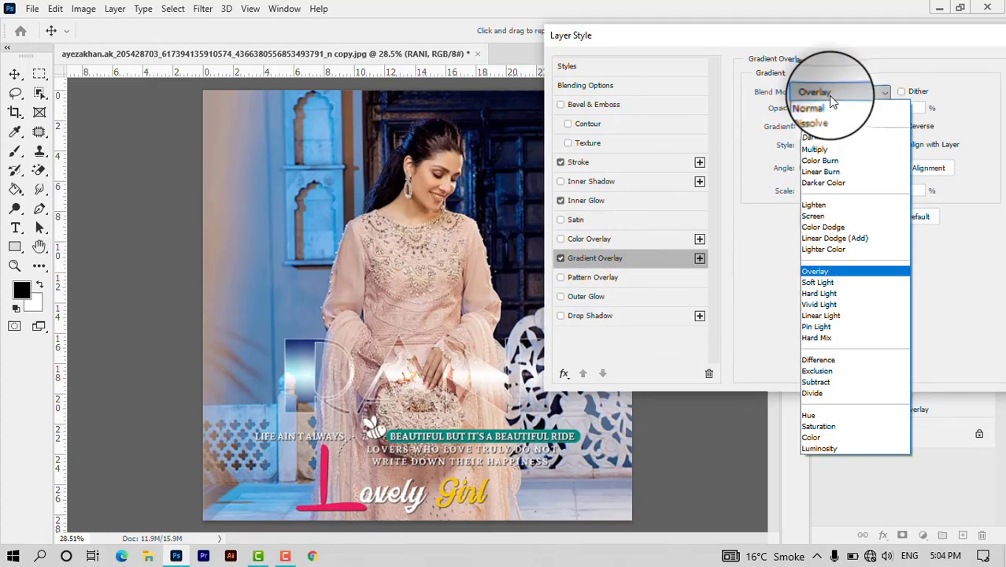
click(833, 273)
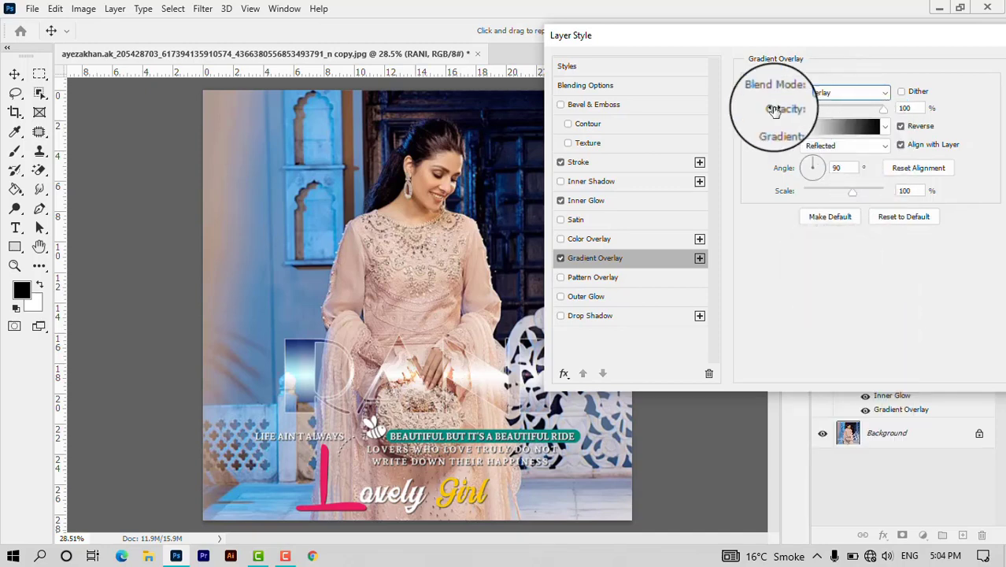
click(911, 108)
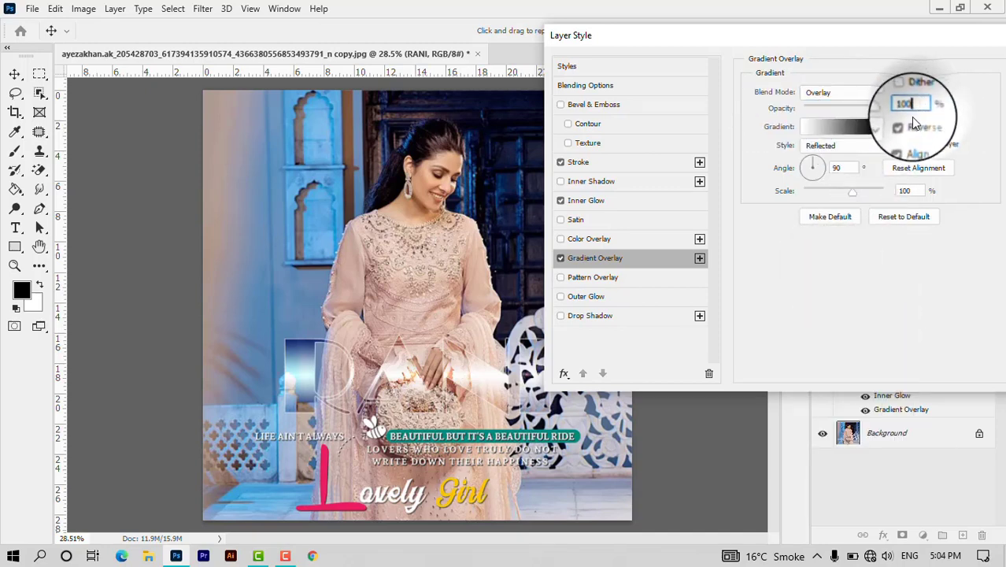
Step: Apply the Black, White preset gradient to the RANI text's Gradient Overlay
click(862, 134)
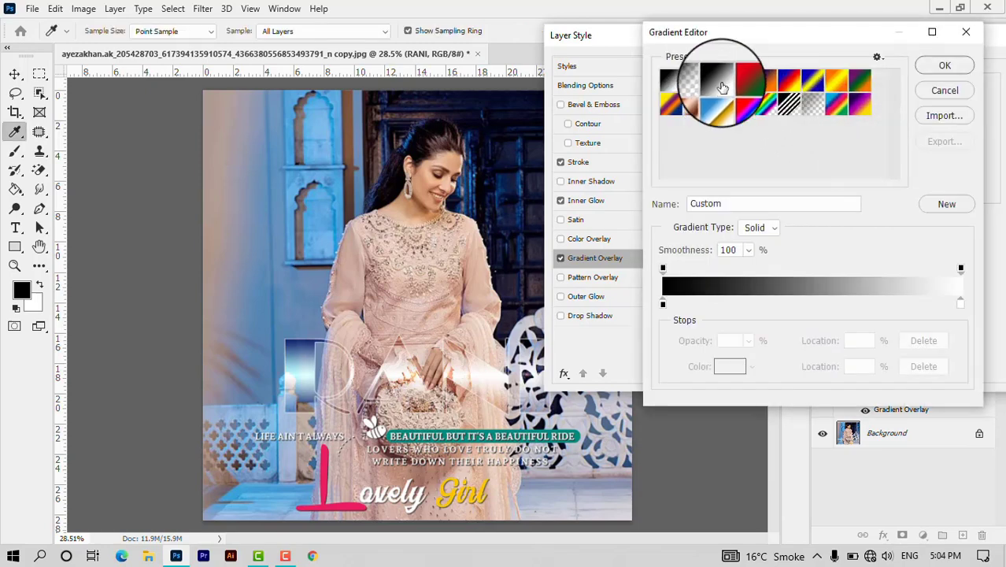
click(717, 82)
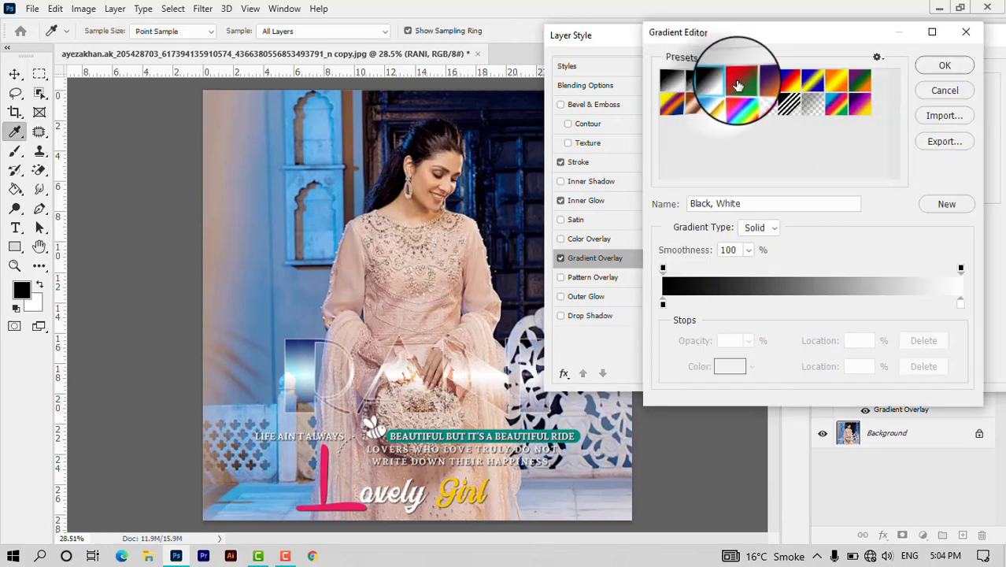
click(943, 65)
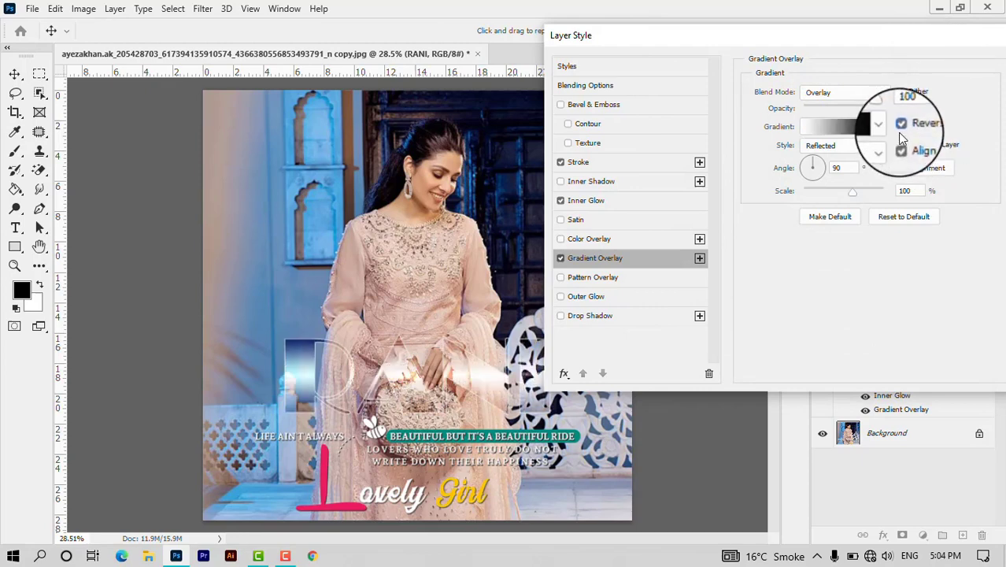
Step: Set the gradient overlay's style to Reflected and its scale to 85%
click(862, 147)
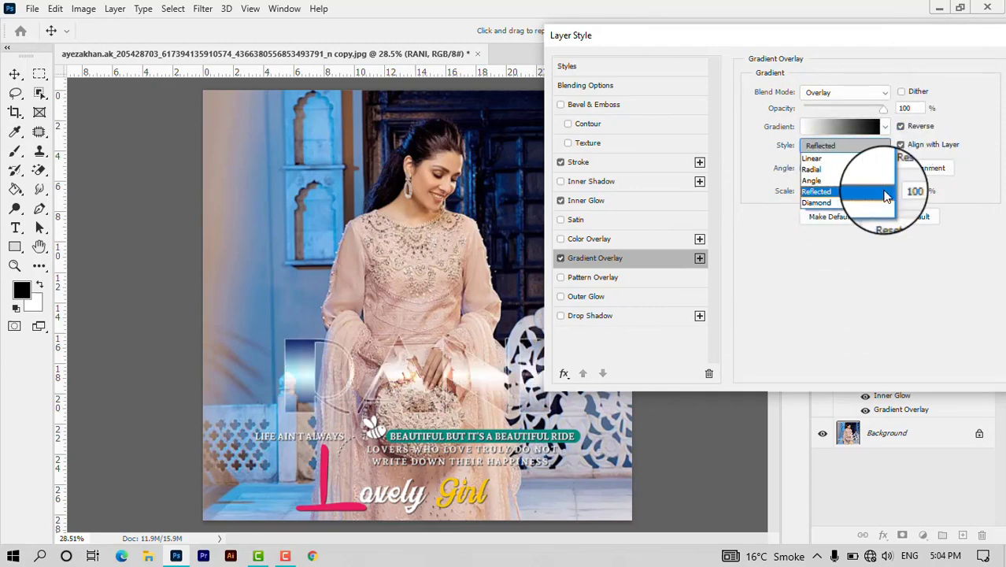
click(829, 191)
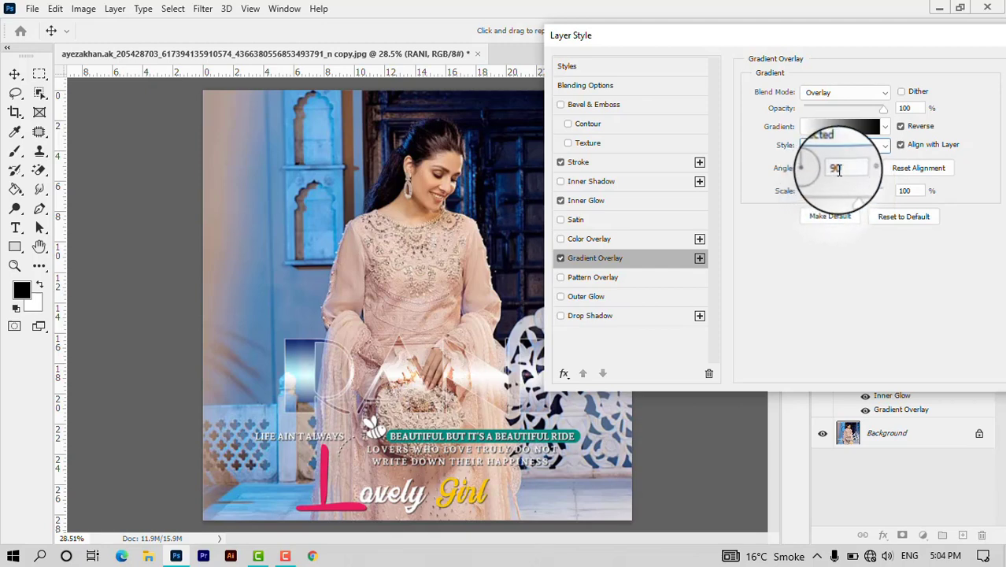
drag(913, 192, 889, 192)
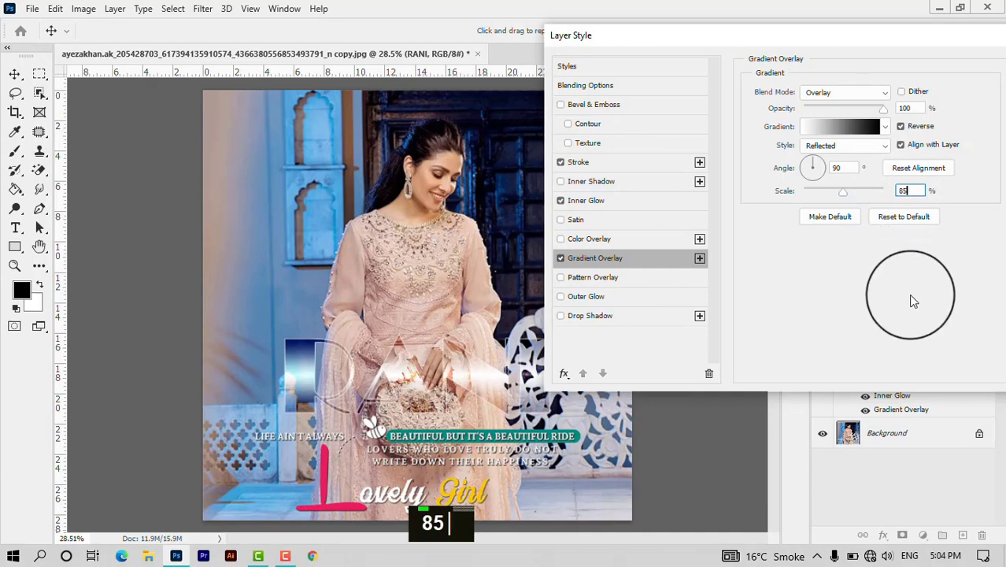
click(876, 271)
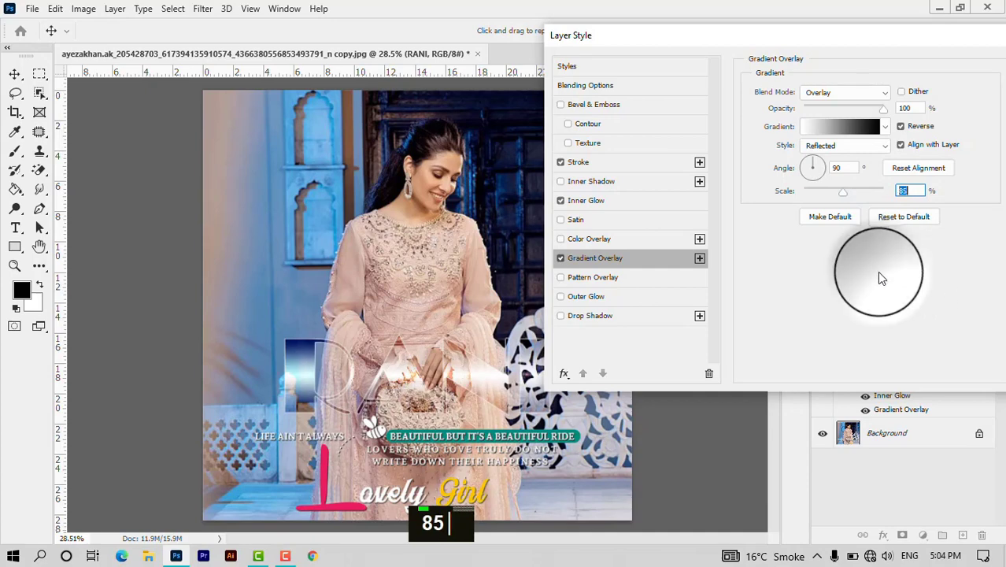
Step: Add a Multiply Drop Shadow with 10 px distance and 10 px size to the RANI text, and shift the text slightly left
click(590, 315)
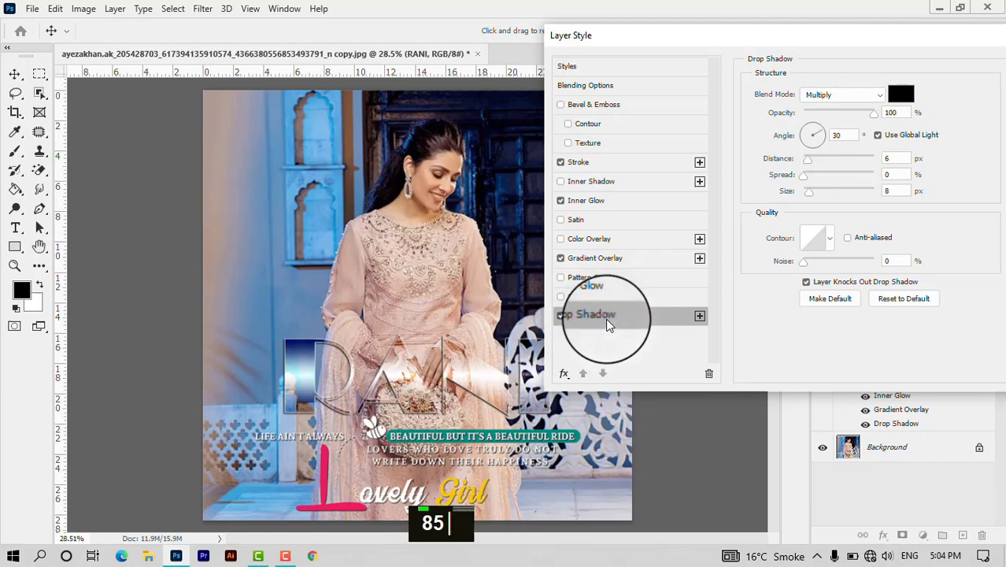
click(875, 97)
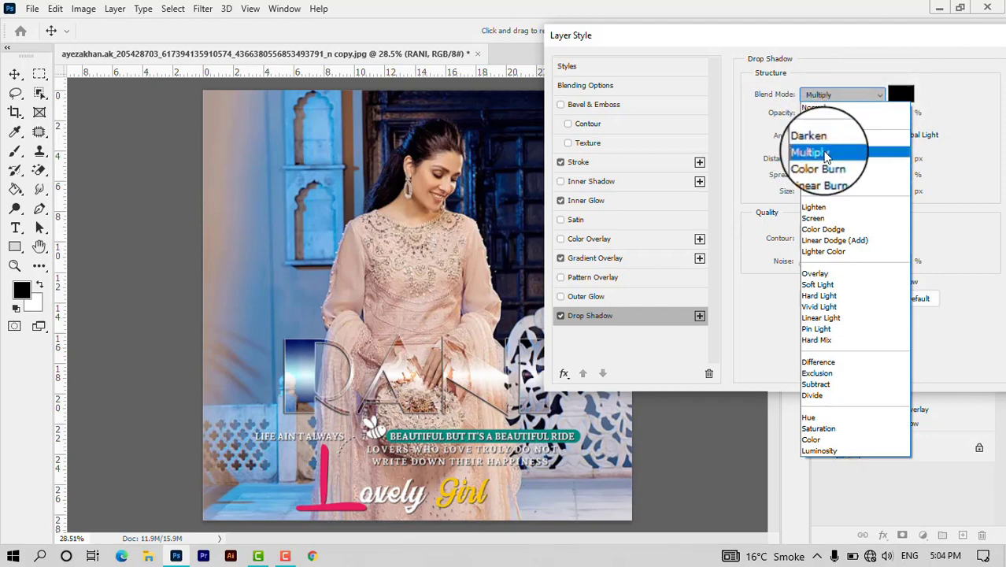
click(832, 152)
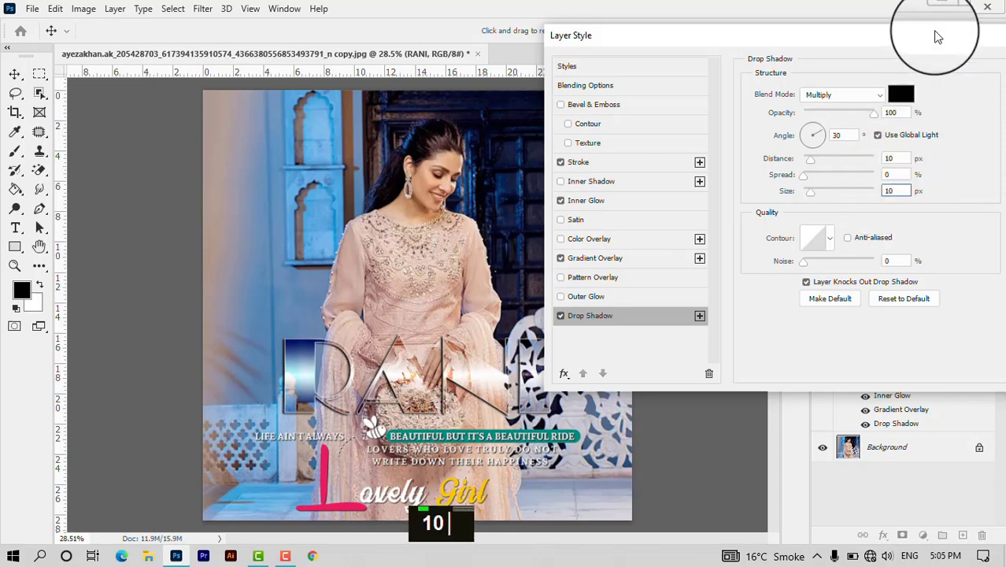
drag(932, 34, 752, 40)
click(887, 67)
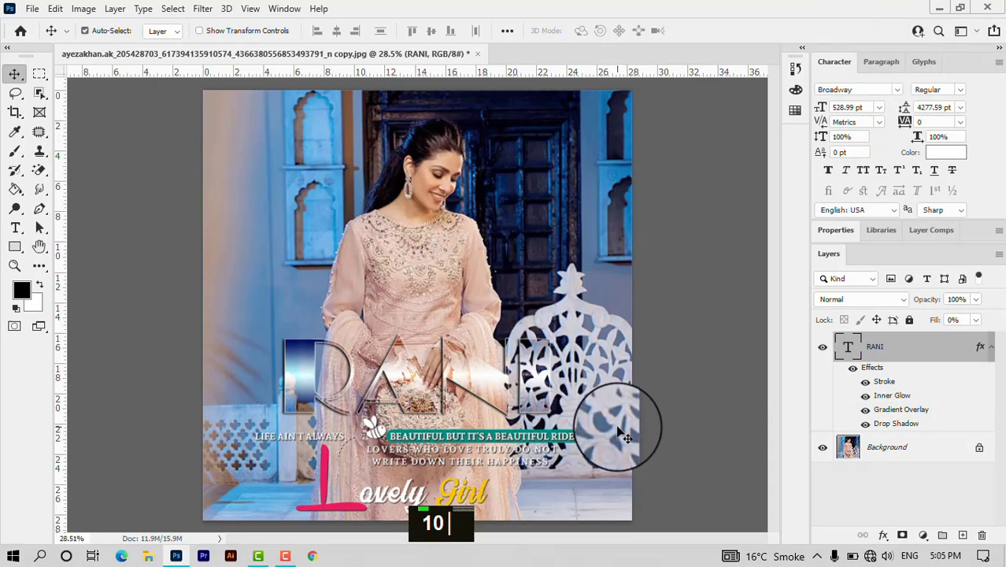
mouse_move(537, 391)
mouse_down()
mouse_move(469, 393)
mouse_move(533, 399)
mouse_up()
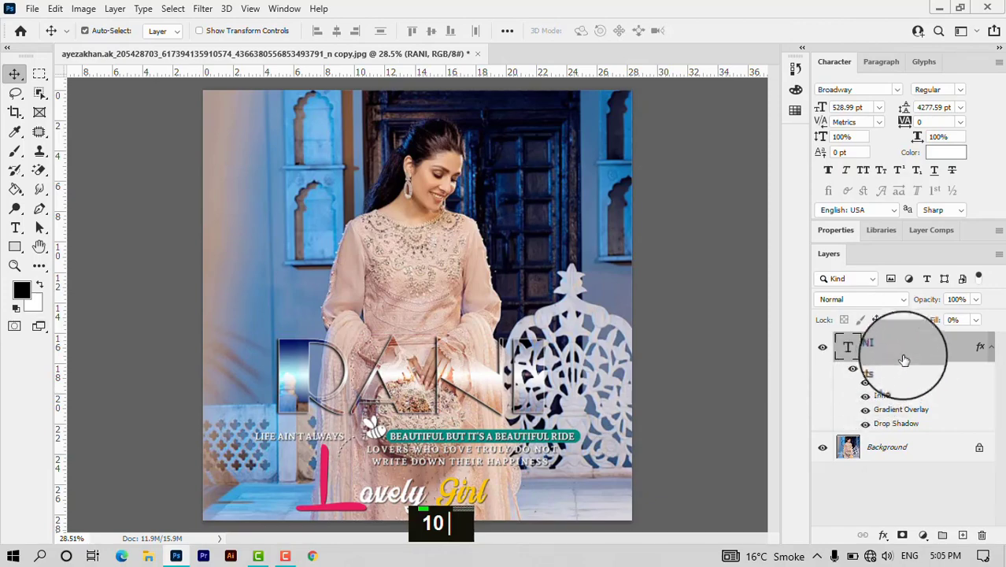
Step: Increase the size of the RANI text's white inside stroke in its layer style
right_click(915, 346)
click(744, 23)
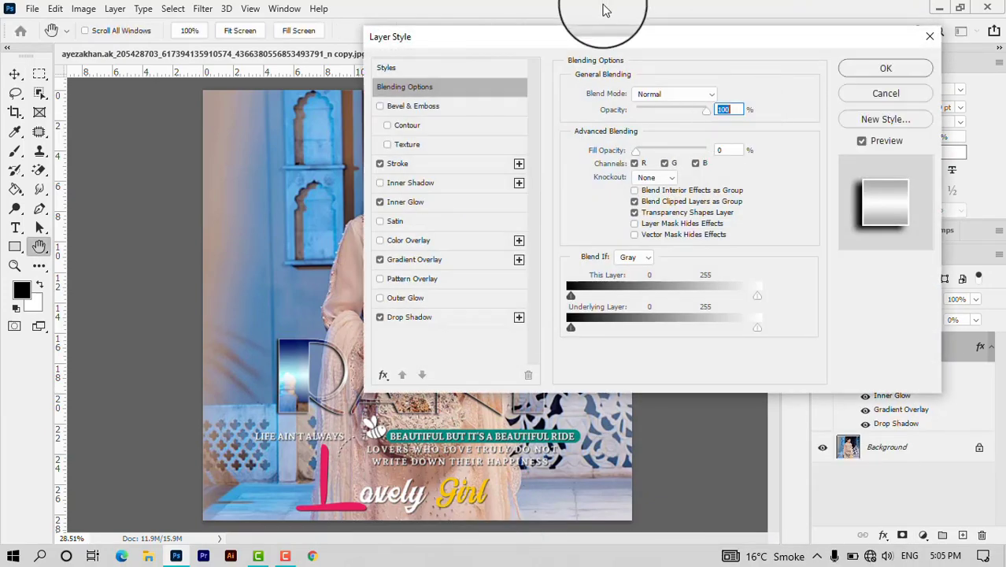
drag(631, 39, 866, 38)
click(720, 162)
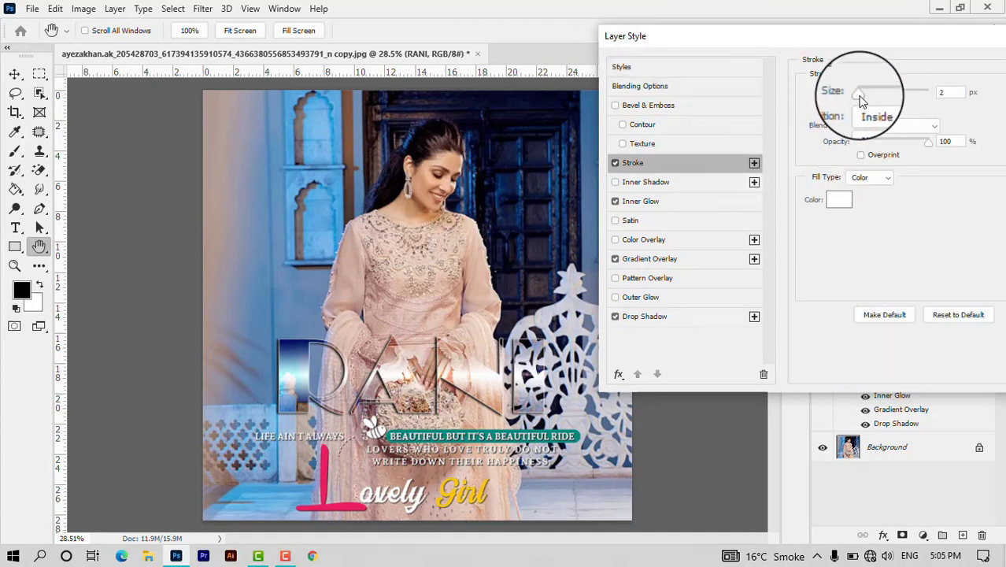
drag(860, 95, 861, 100)
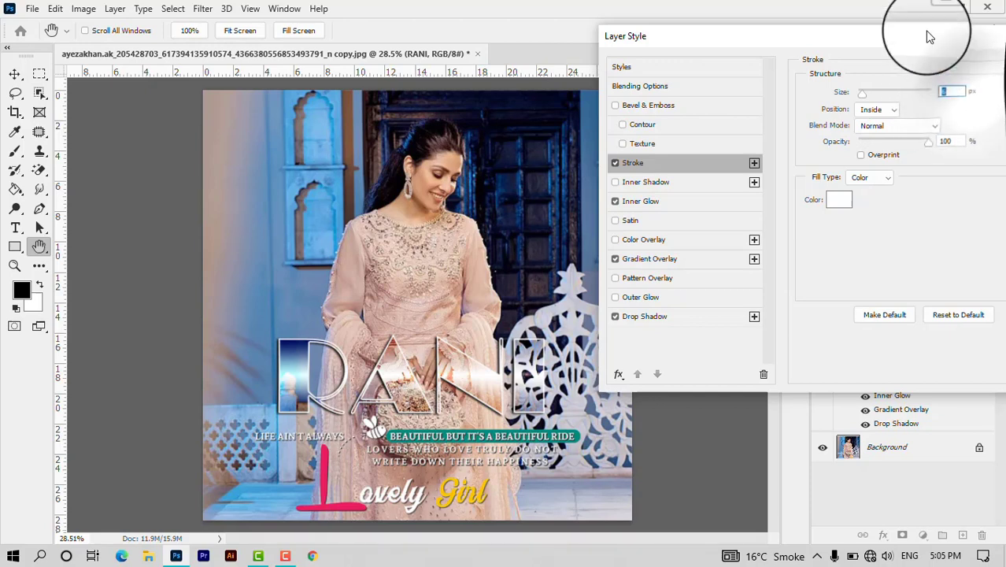
click(954, 73)
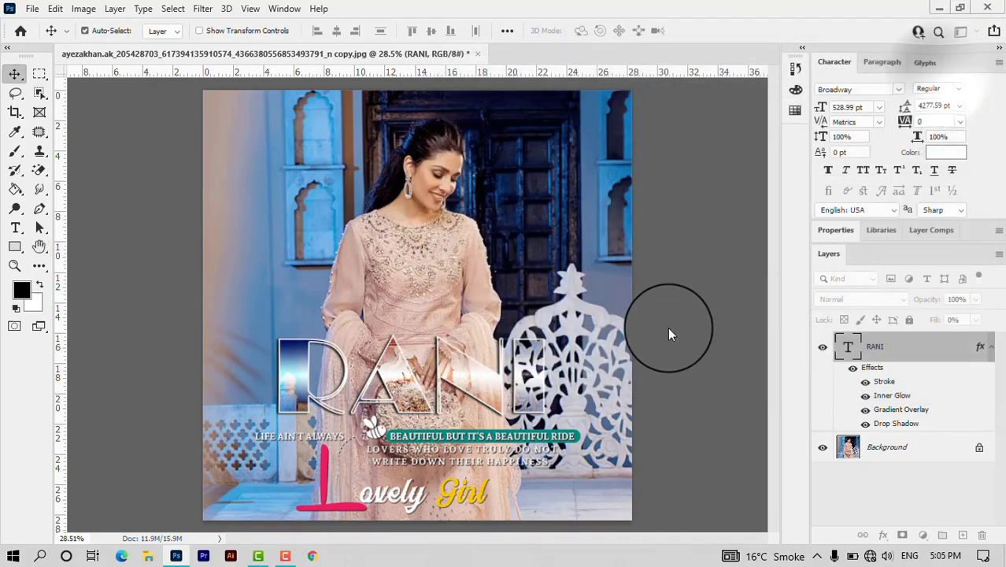
Step: Move the RANI text about 1.5 in right and 0.4 in up, and nudge it slightly back to the left
drag(479, 385, 503, 385)
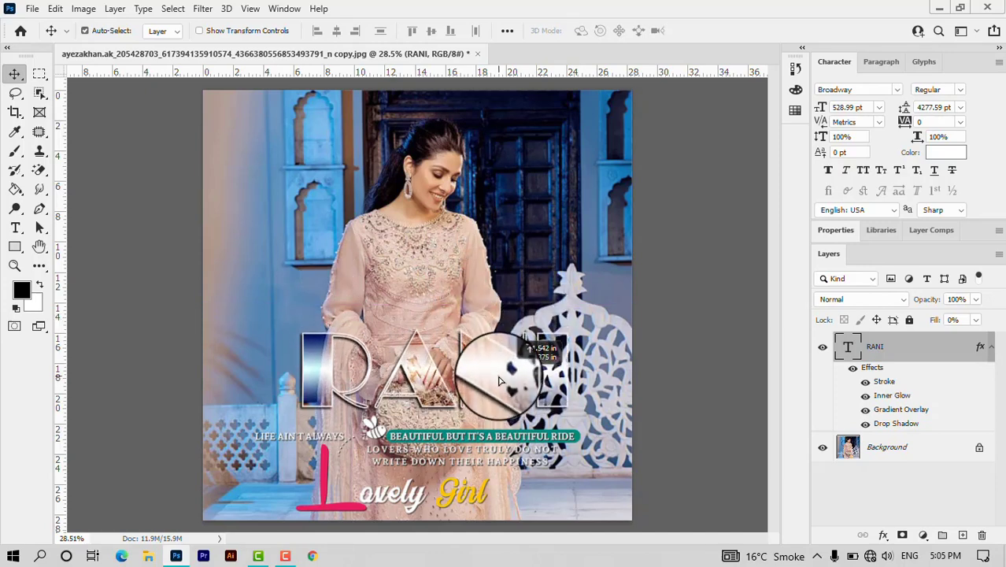
key(Left)
key(Left)
key(Left)
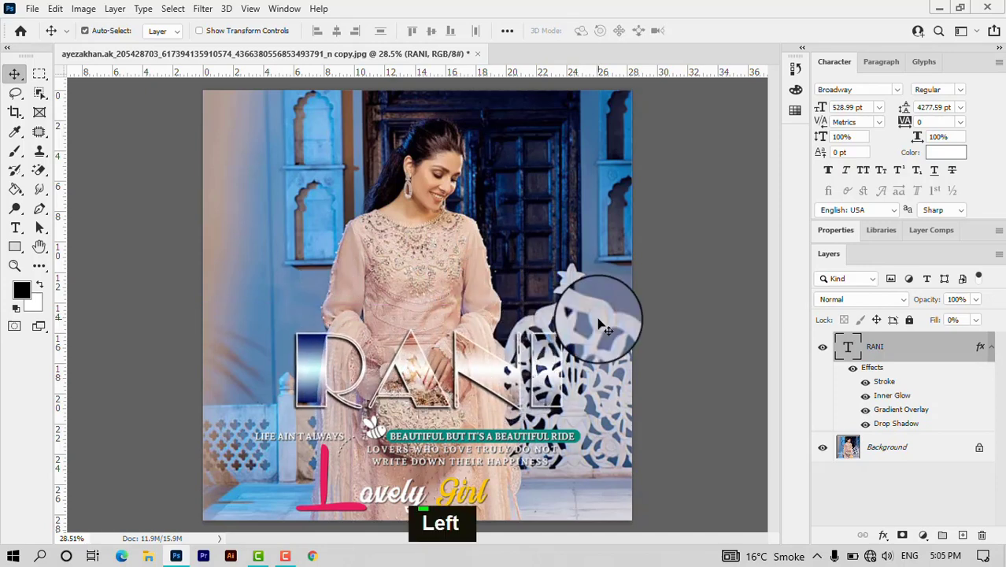